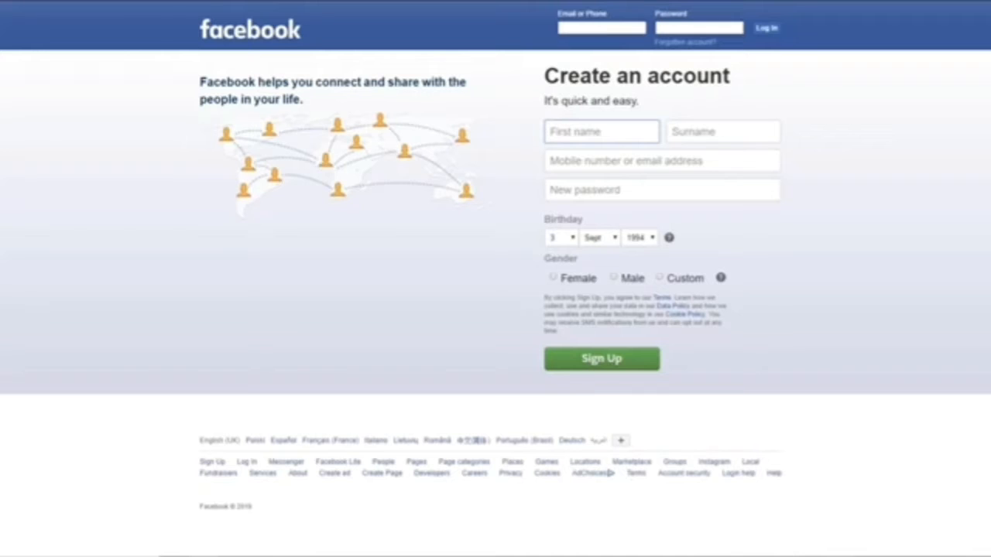
Step: Enter the first name, surname, e-mail address twice and a password in the sign-up form
key("Tab")
key("Tab")
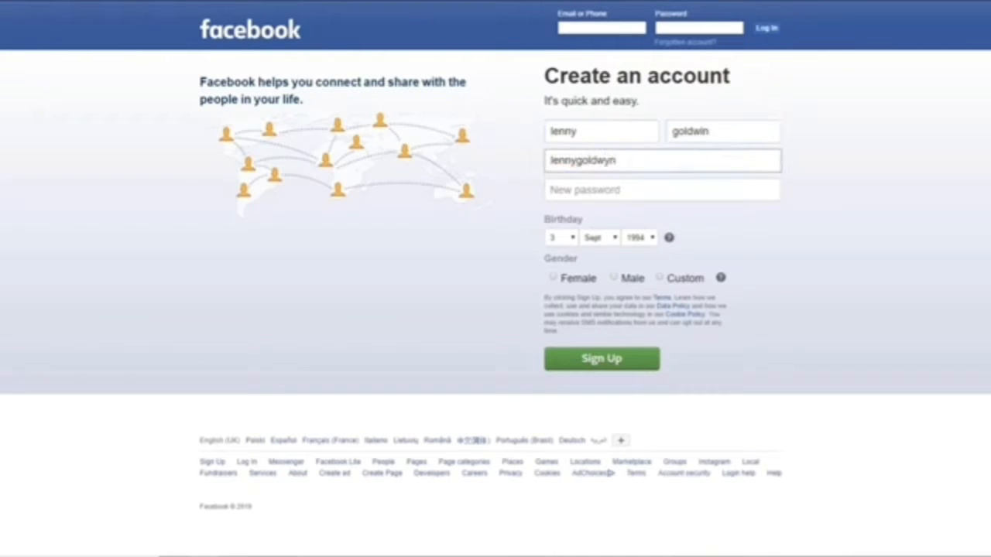
key("Tab")
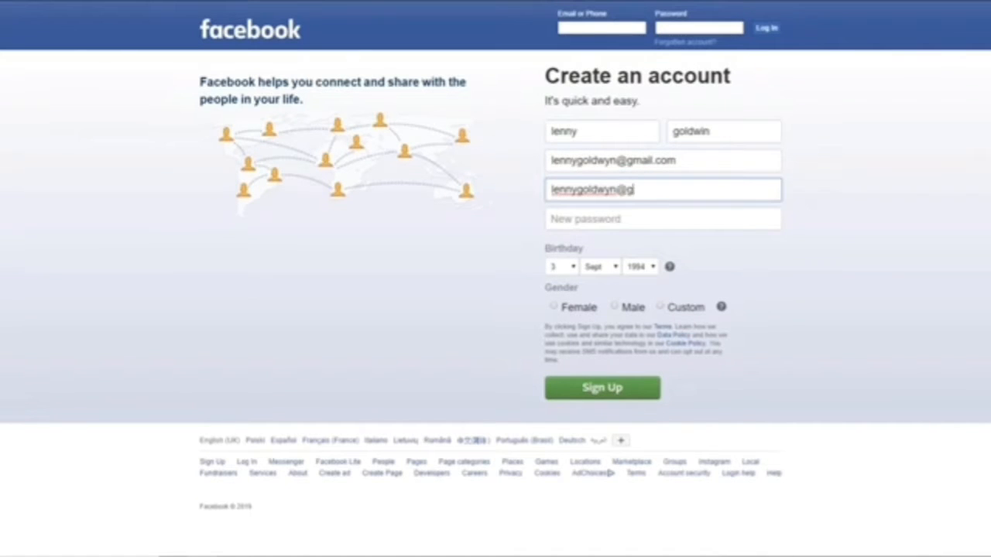
key("Tab")
type("*********")
Step: Set the birthday to 13 Jan 1980 and the gender to Male
left_click(566, 268)
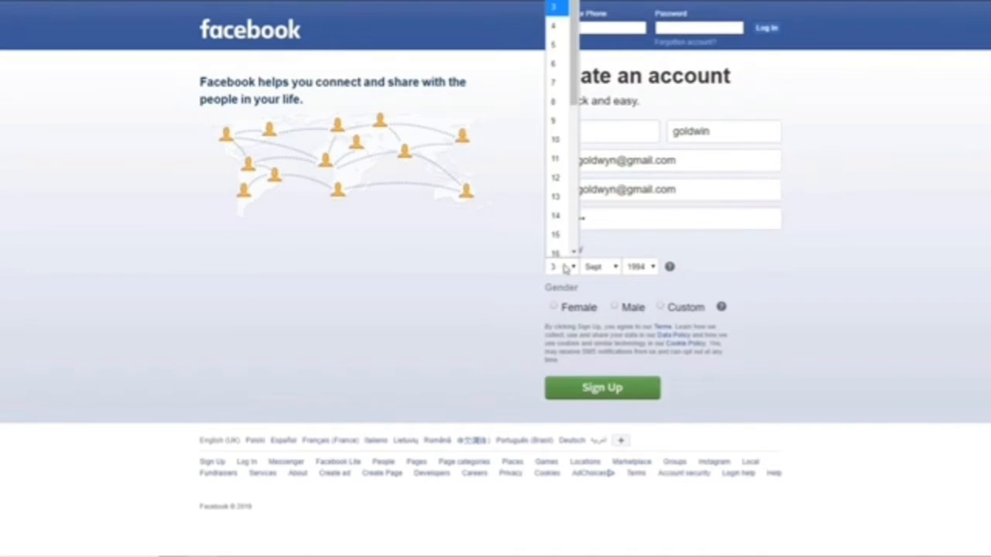
left_click(557, 197)
left_click(602, 267)
left_click(600, 301)
left_click(640, 267)
scroll(636, 69, "down", 5)
left_click(636, 106)
left_click(615, 307)
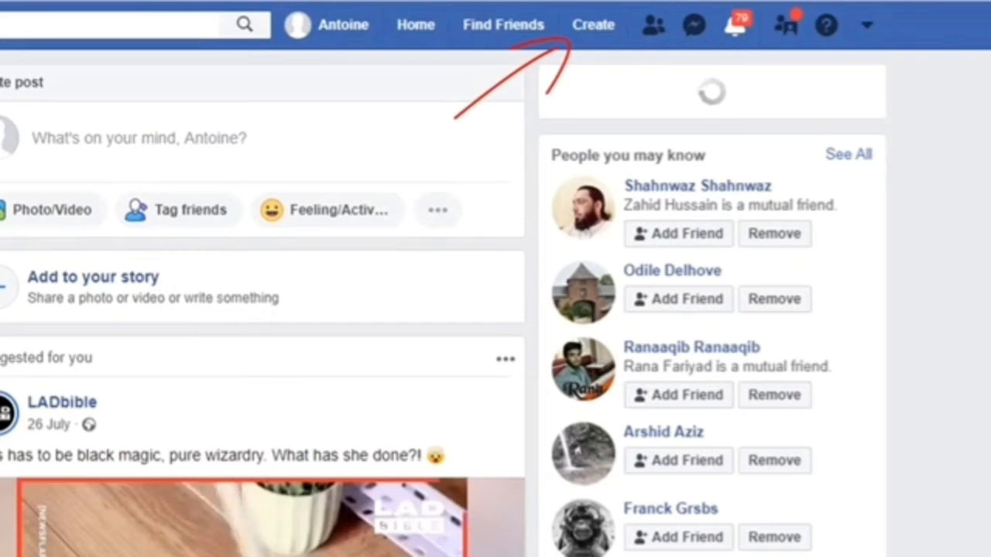
Step: Choose Page from the top bar's Create menu
left_click(582, 29)
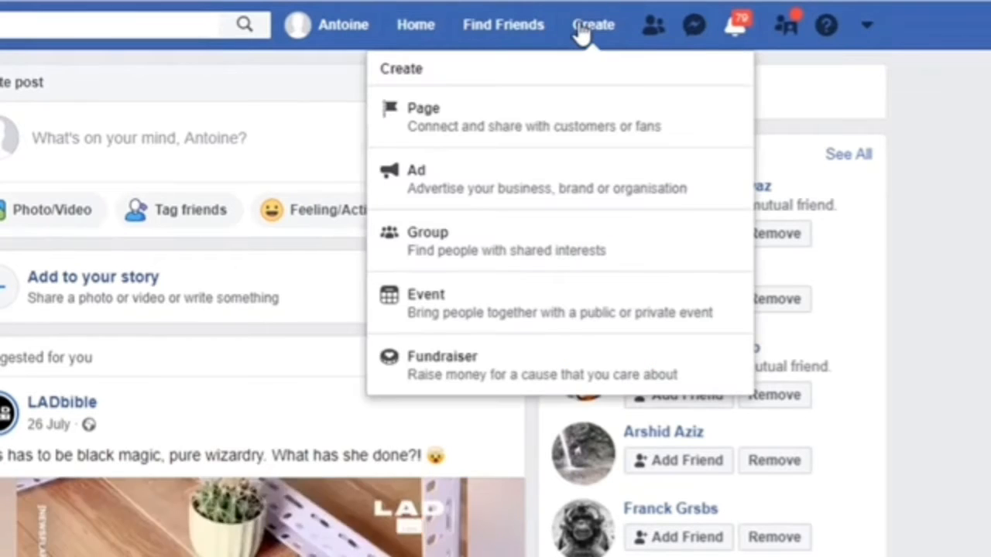
left_click(503, 120)
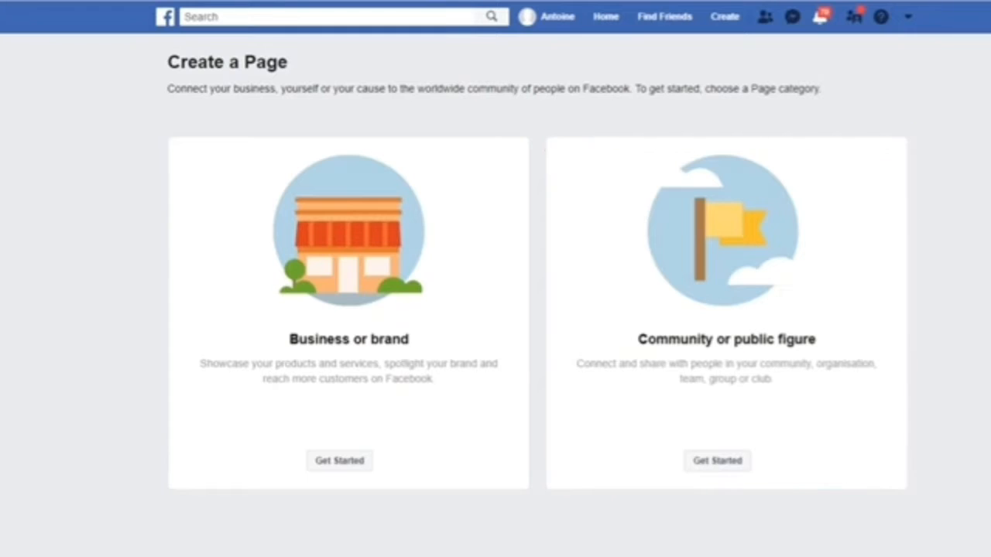
Step: Start a Business or brand Page named 'Planet Hairdressing' in the Hair Salon category
left_click(334, 467)
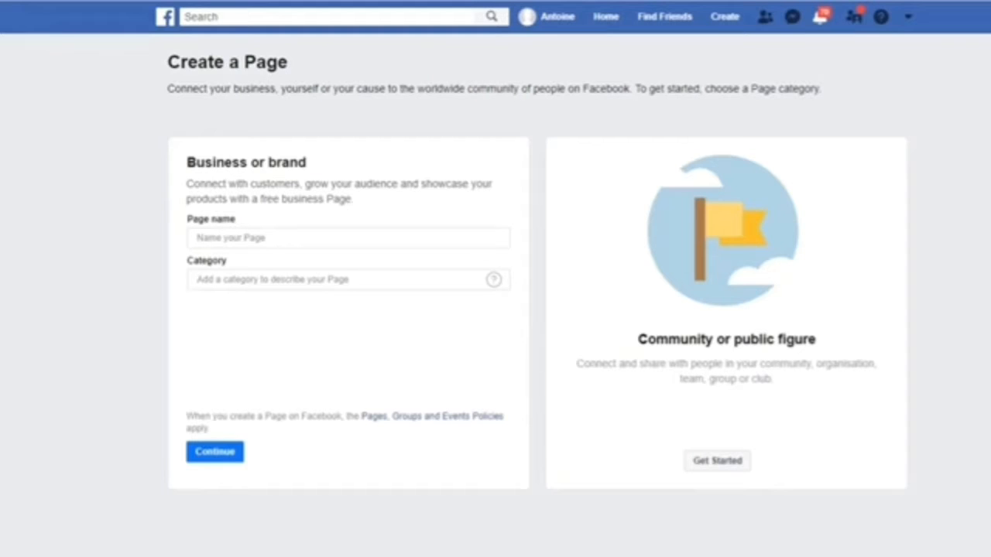
type("Planet Hairdressing")
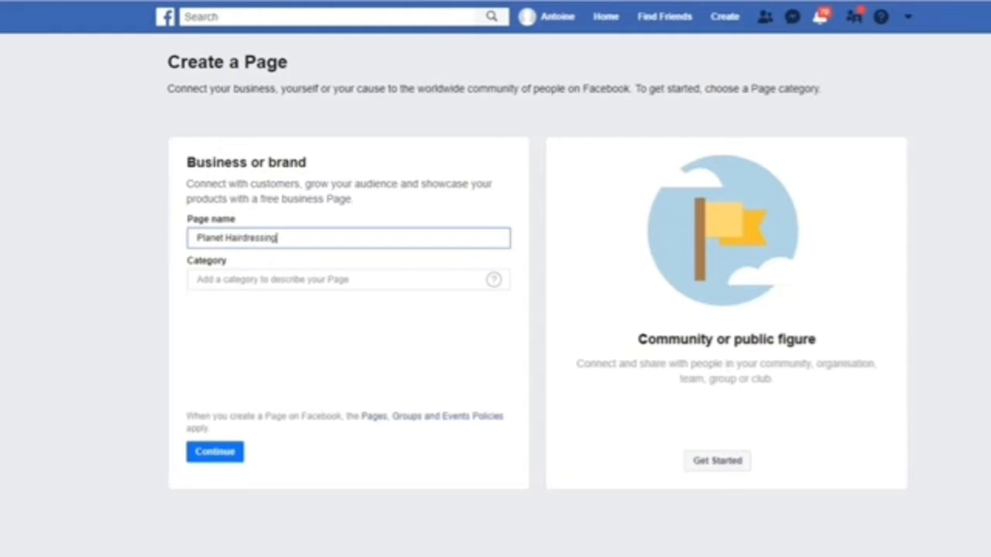
key("Tab")
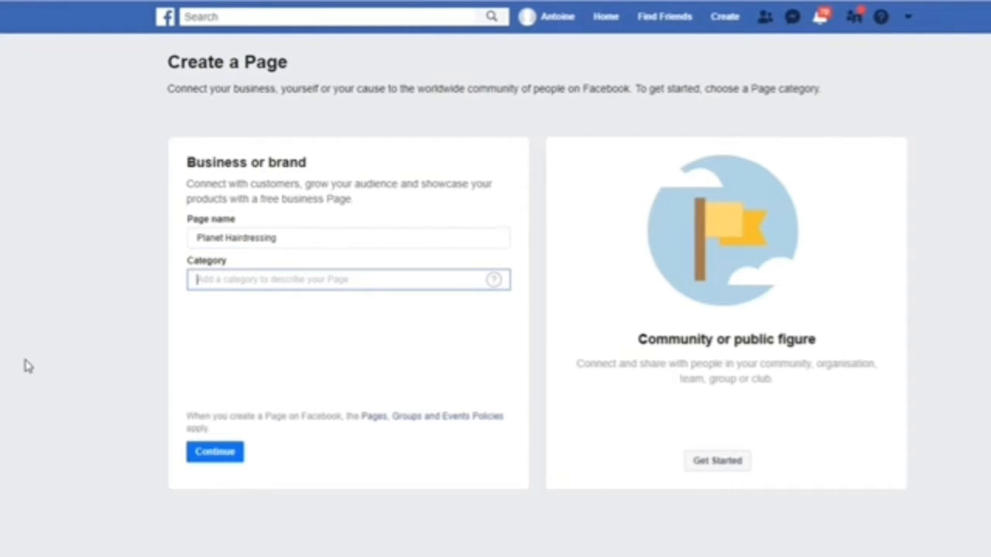
type("Hair")
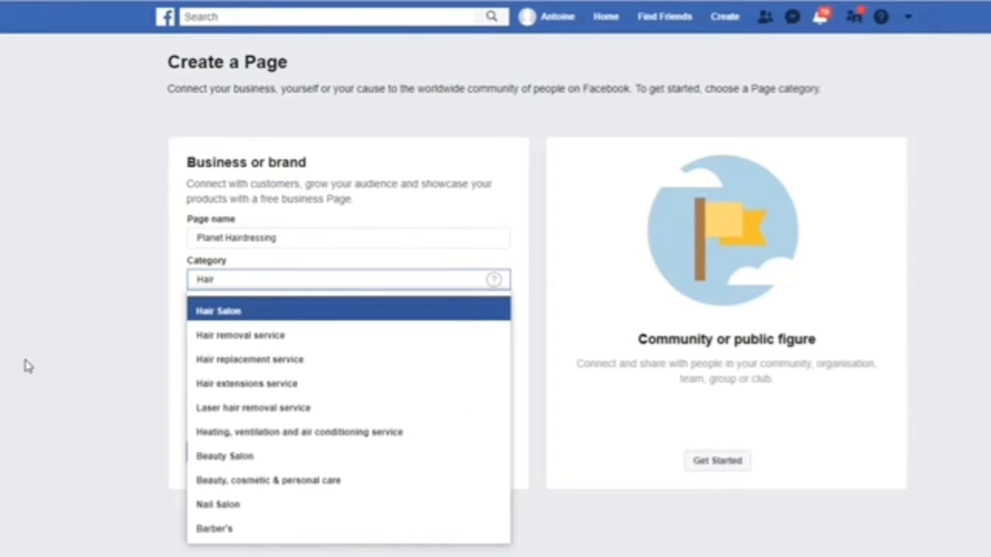
left_click(237, 316)
Step: Fill in the salon's street address, city, postcode and phone number, then continue
key("Tab")
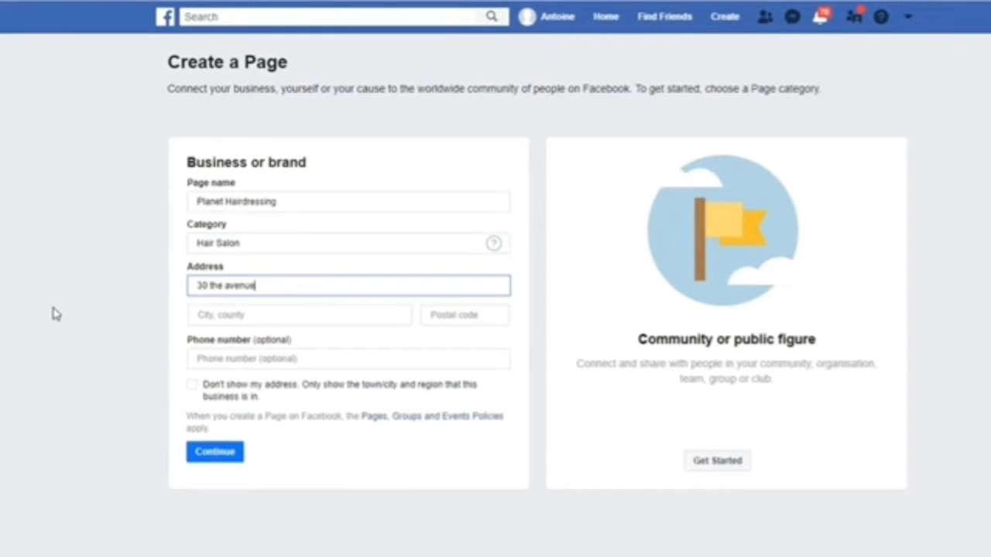
key("Tab")
type("twickenham")
left_click(202, 343)
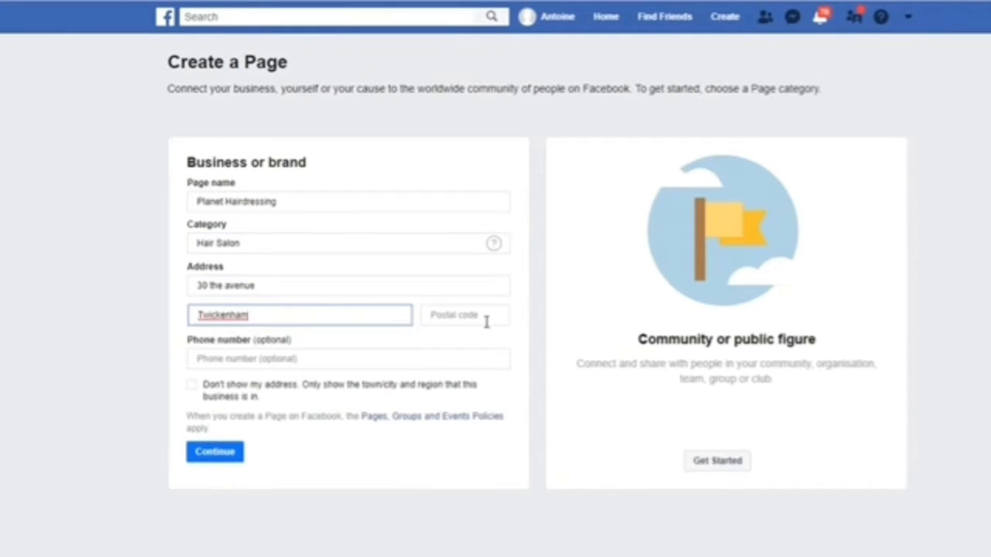
left_click(486, 320)
type("TW1 1RY")
key("Escape")
key("Tab")
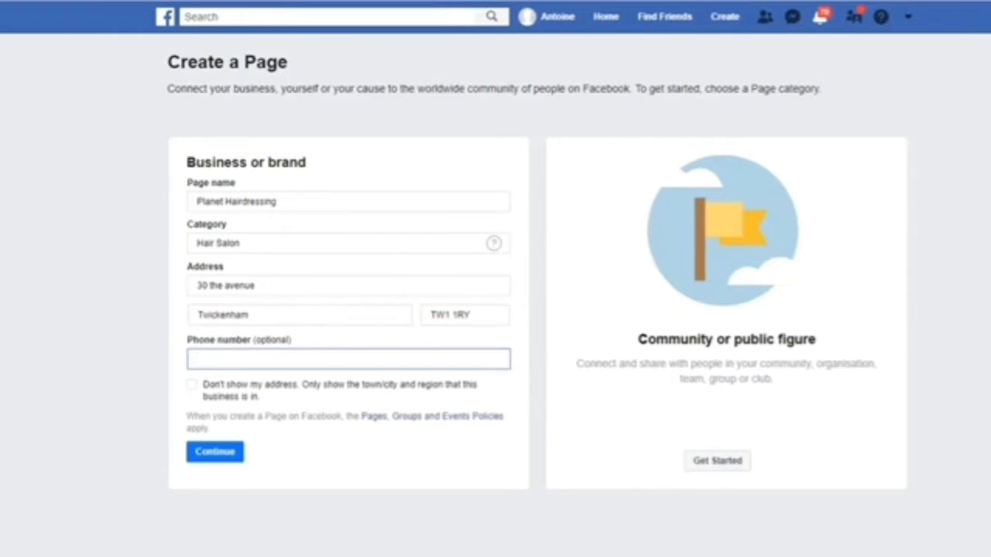
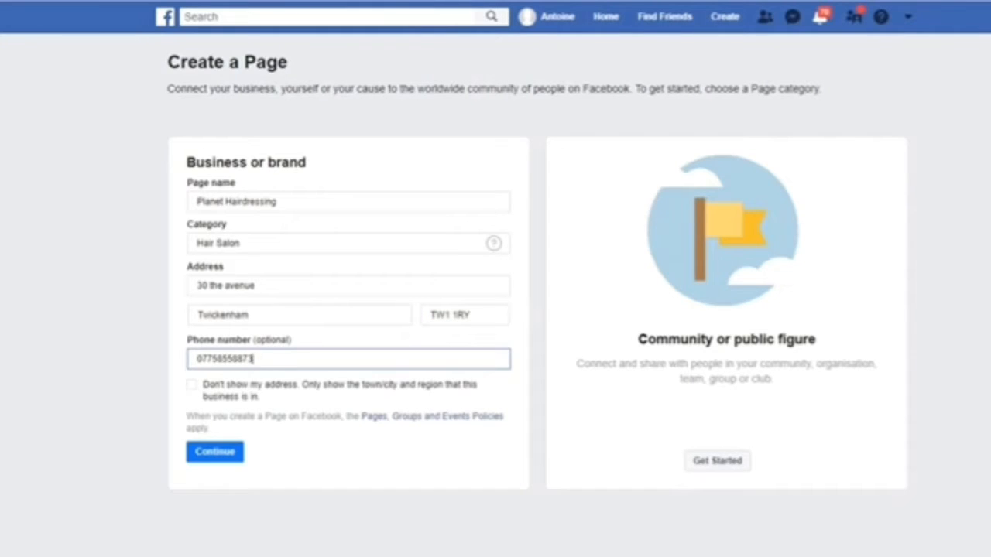
left_click(219, 455)
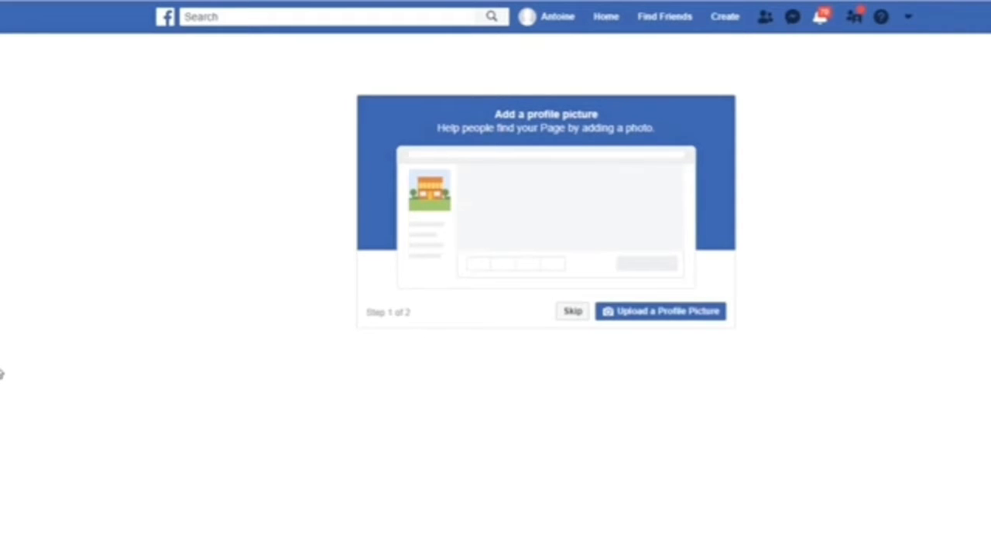
Step: Skip the Add a profile picture step
left_click(573, 313)
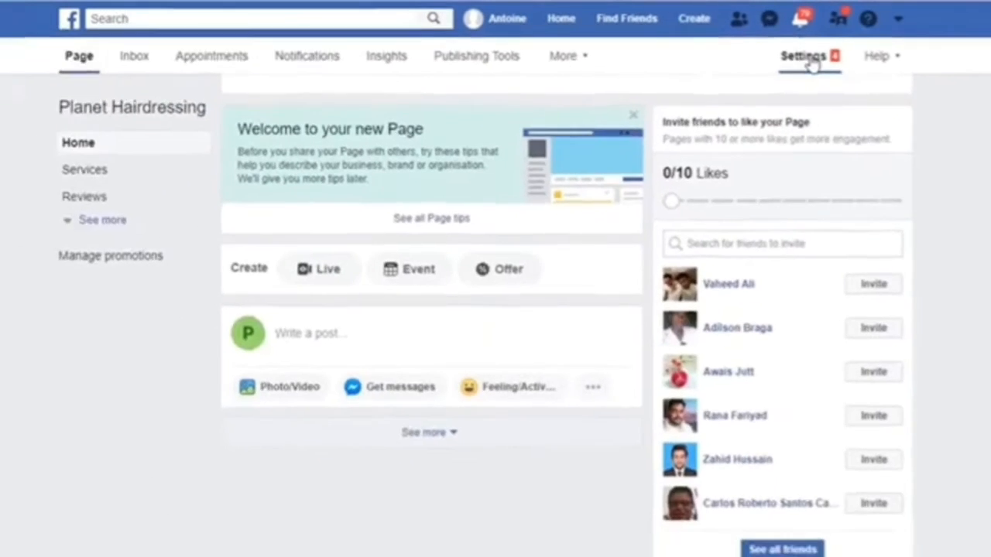
Step: Set Page visibility to Page unpublished in General settings, confirm, and return to the Page
left_click(693, 91)
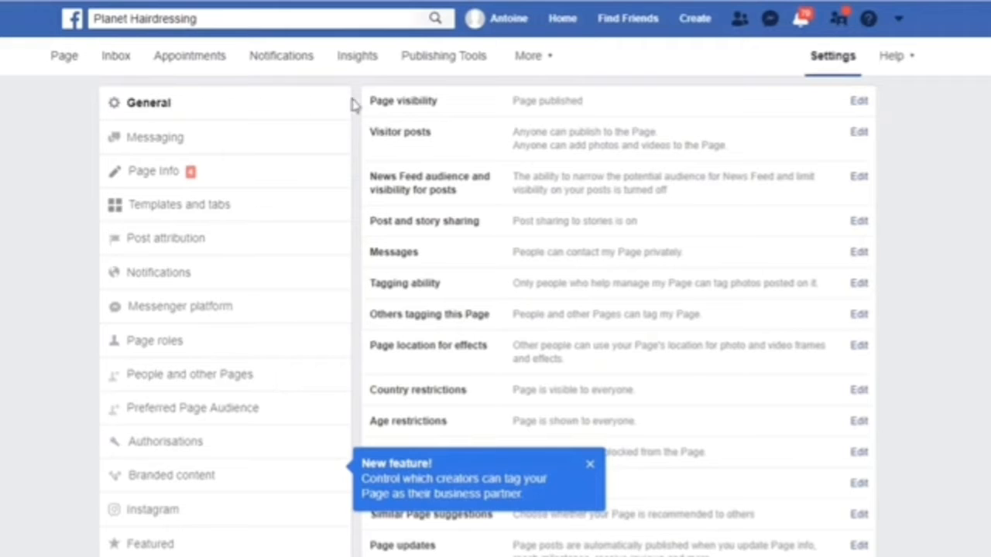
left_click(567, 104)
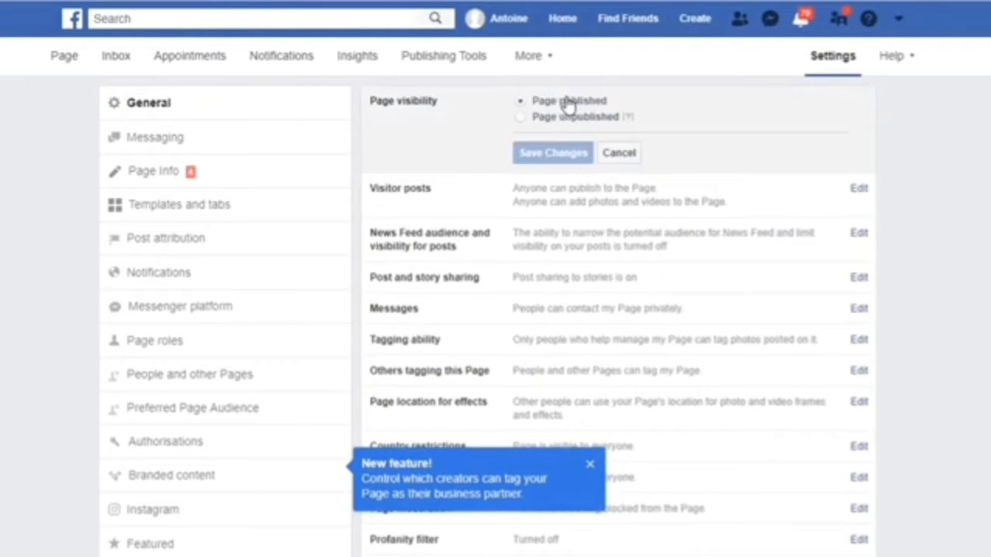
left_click(521, 120)
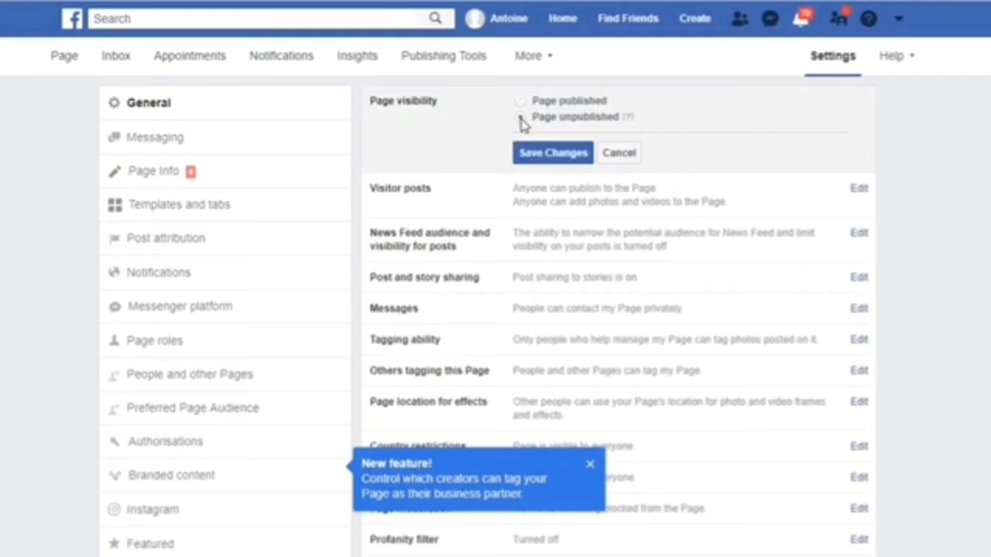
left_click(551, 153)
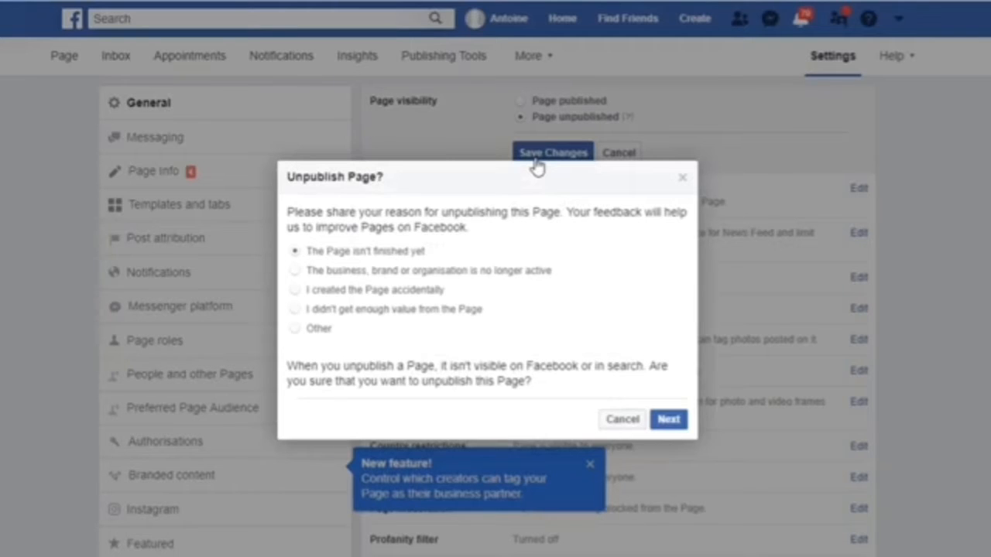
left_click(668, 422)
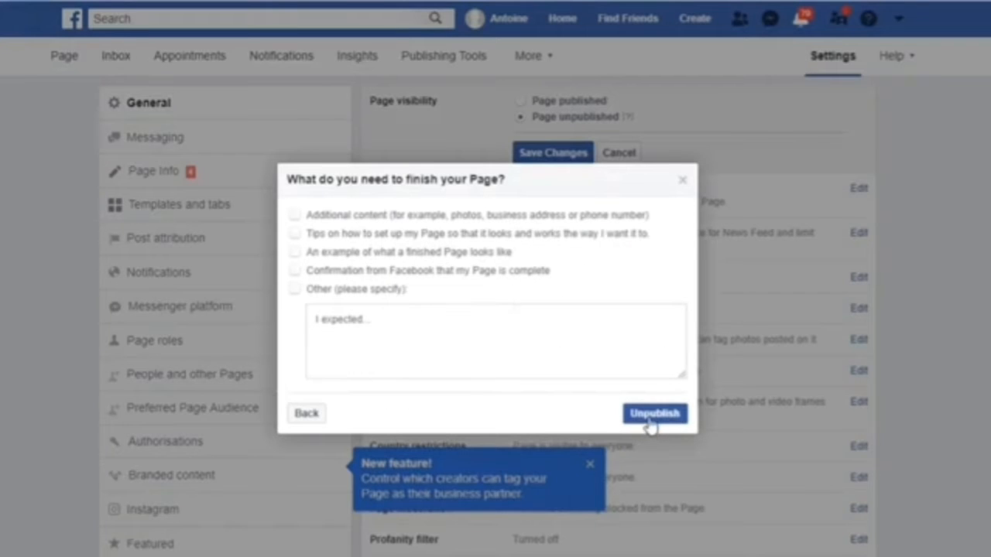
left_click(651, 423)
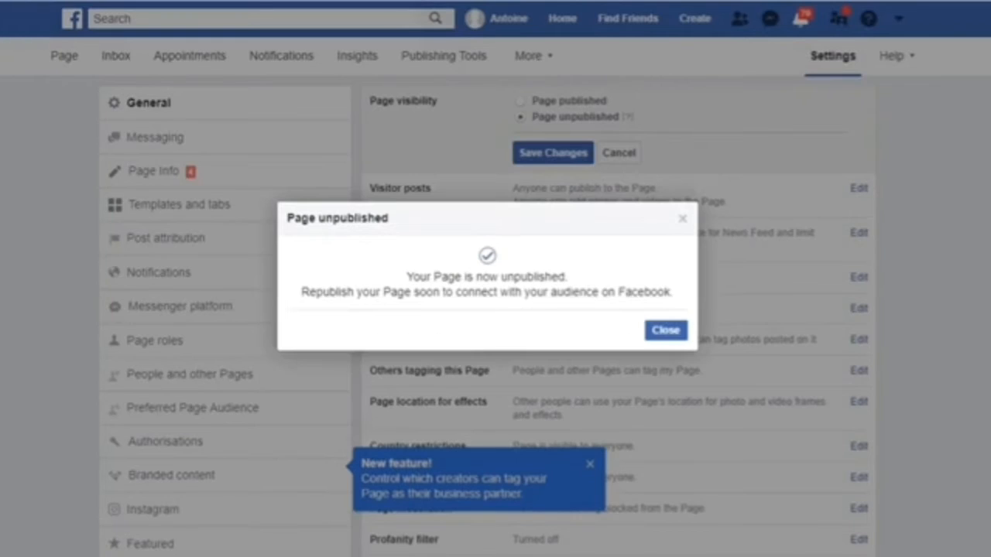
left_click(664, 331)
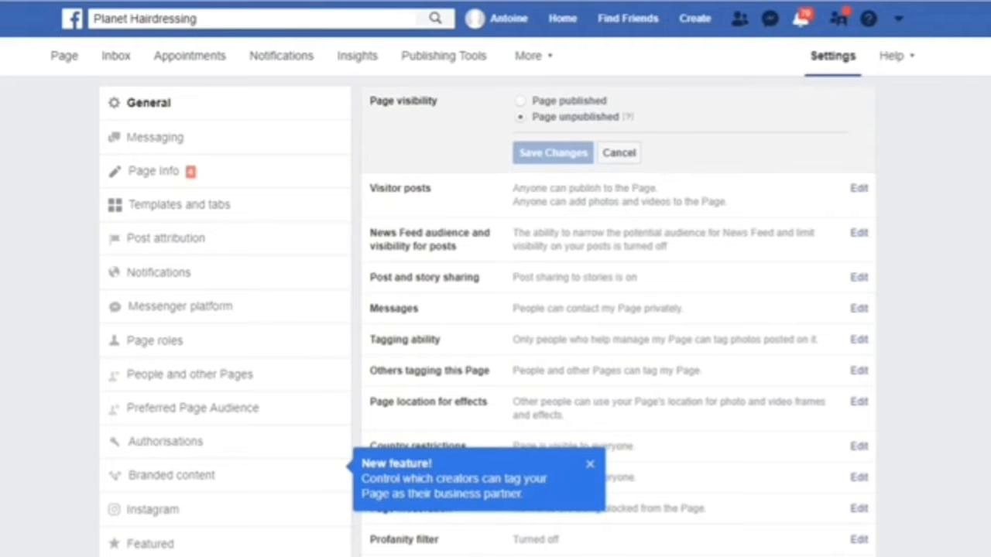
left_click(62, 61)
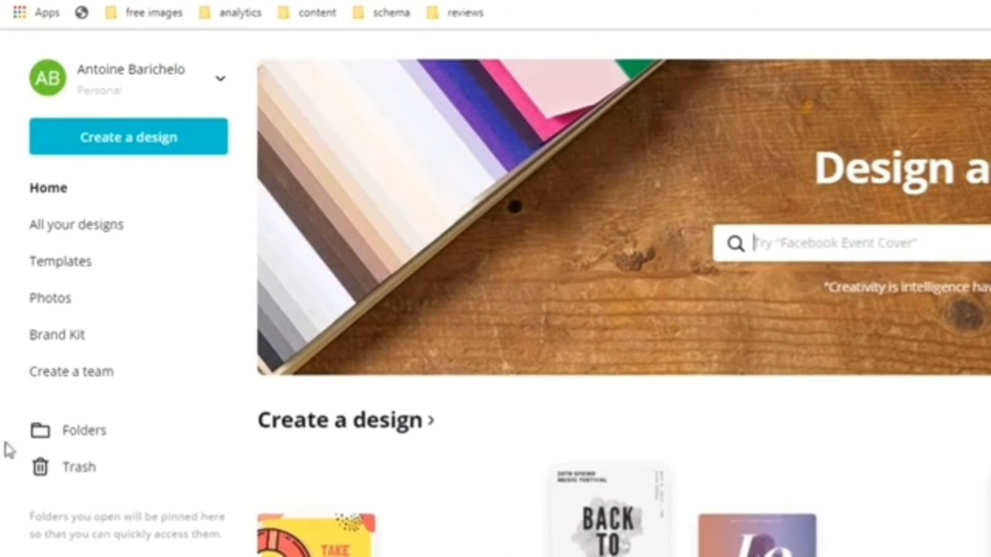
Step: Create a custom-dimension design of 360 × 360 px
left_click(135, 153)
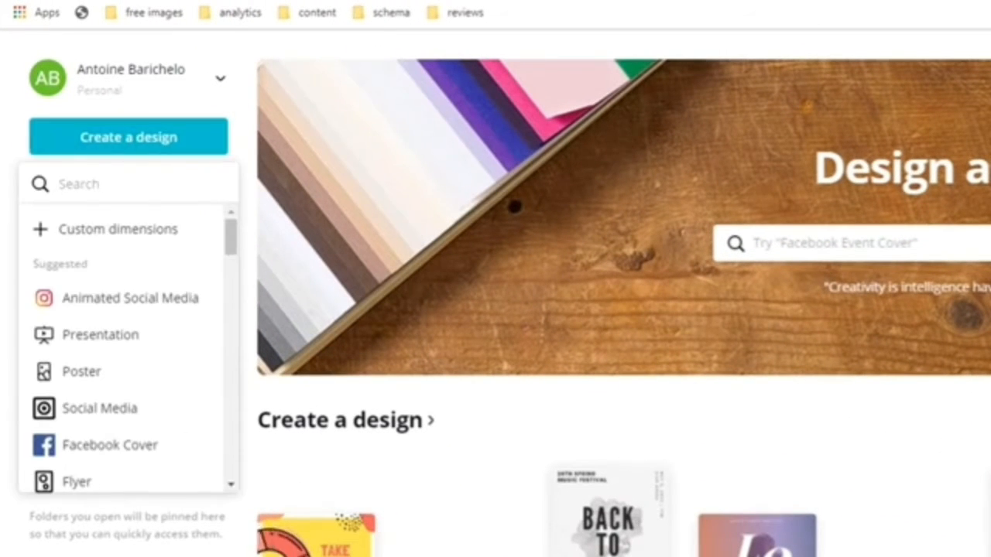
left_click(163, 232)
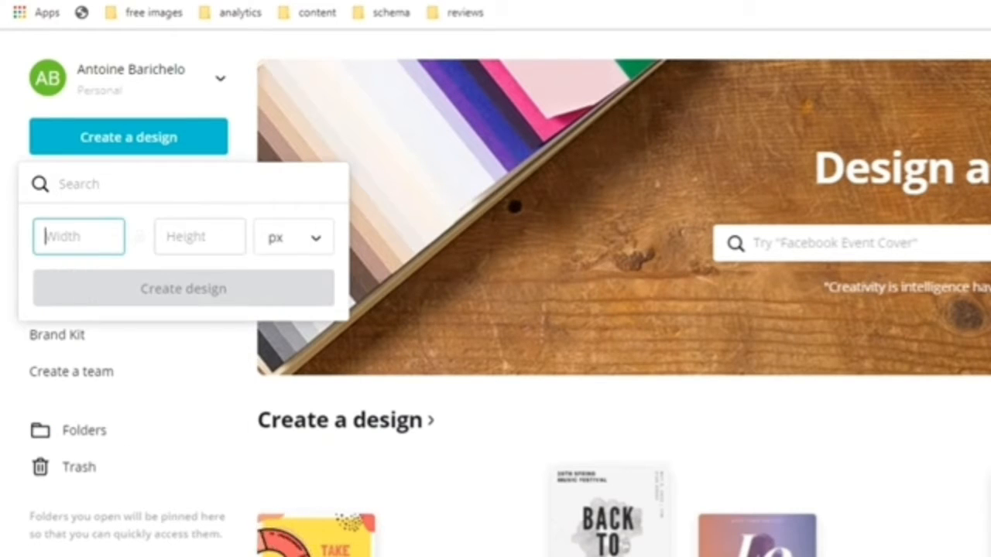
type("360")
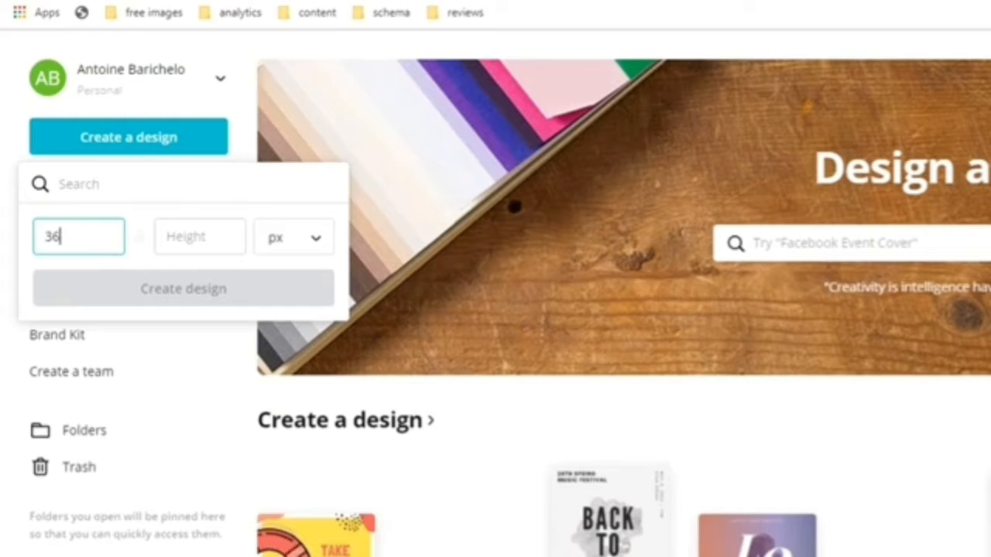
key("Tab")
type("36")
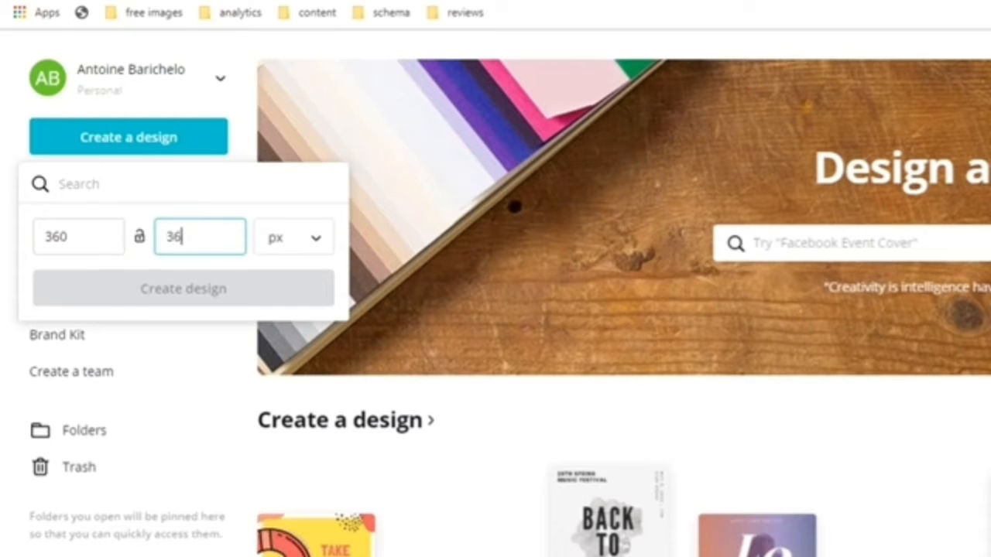
type("0")
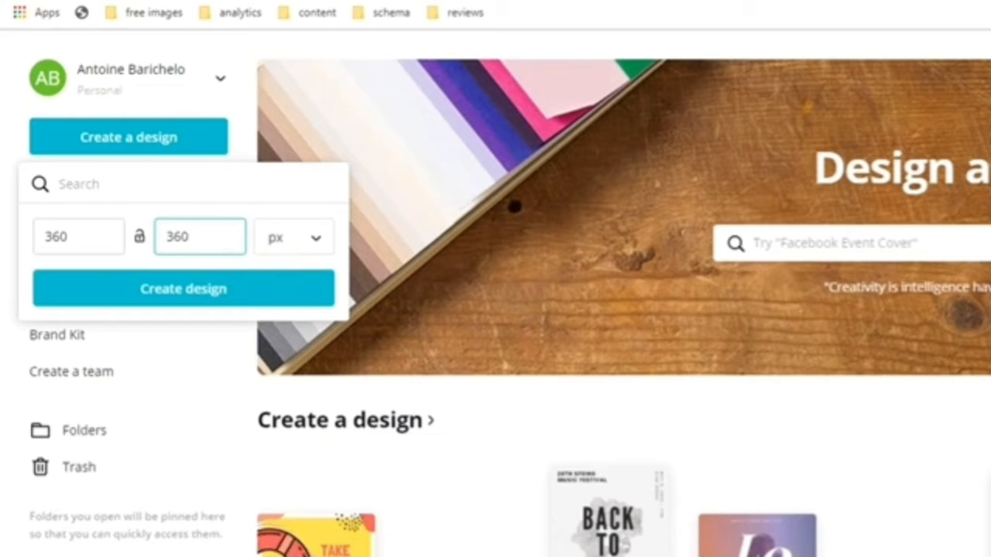
left_click(323, 246)
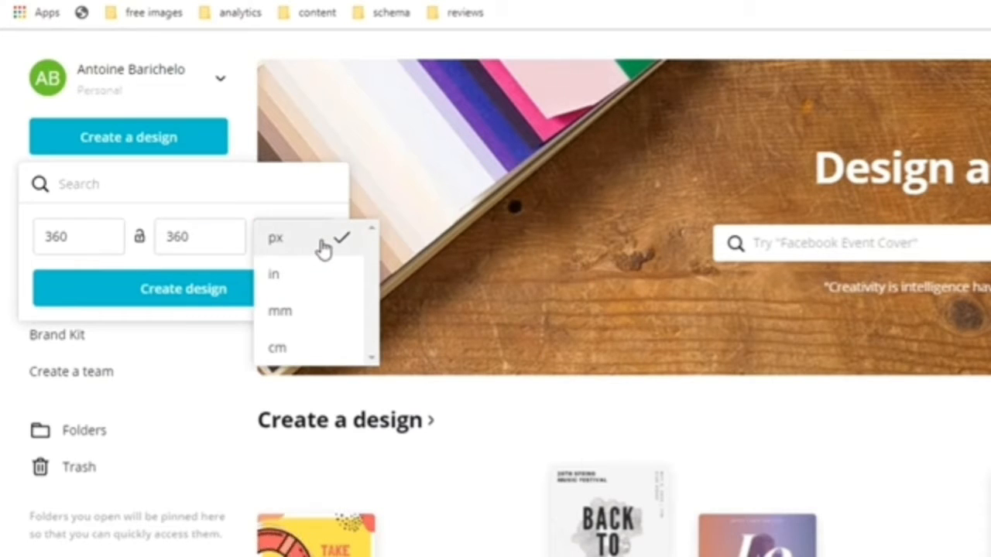
left_click(325, 248)
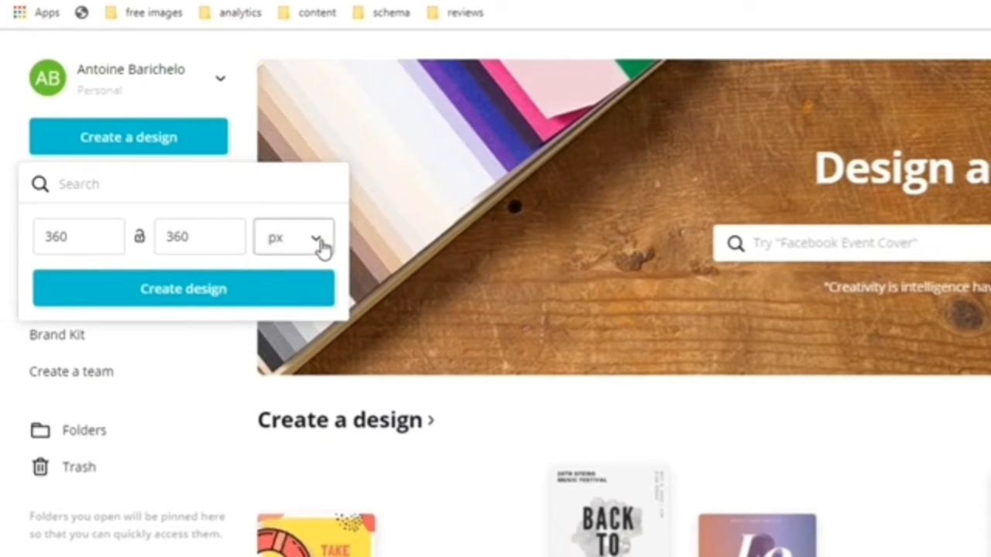
left_click(199, 294)
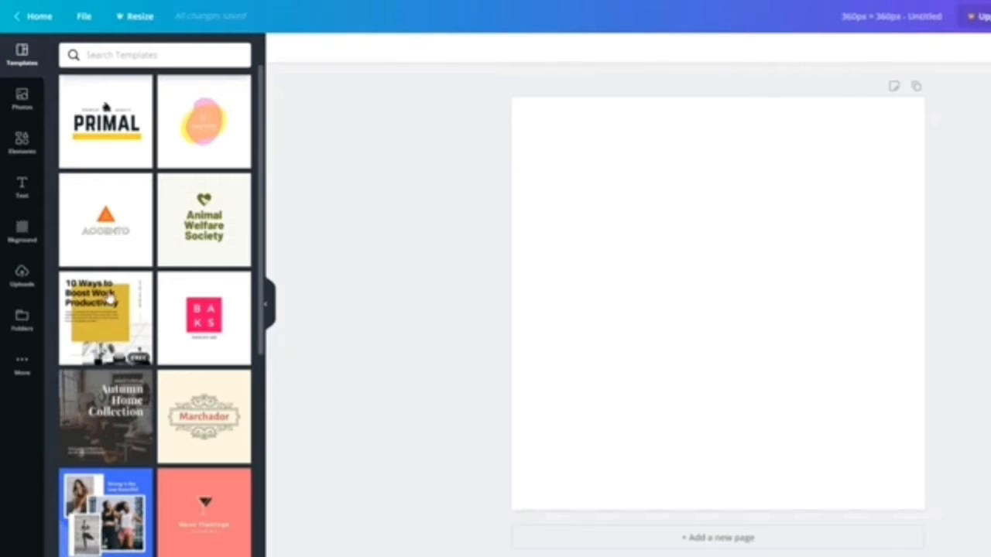
Step: Drag the Animal Welfare Society, Sagemille Daycare, then Marchador templates onto the canvas
left_click_drag(201, 221, 741, 228)
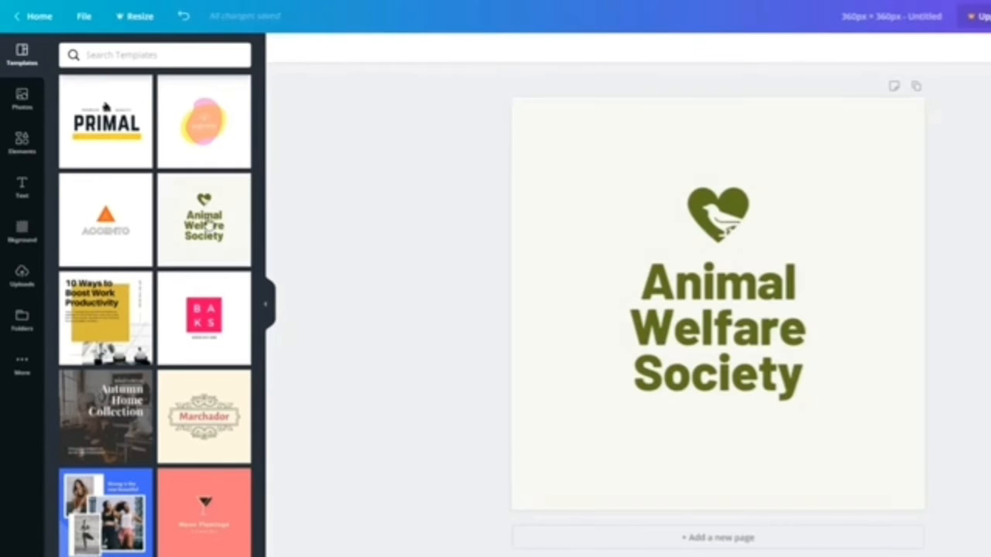
left_click_drag(204, 121, 791, 247)
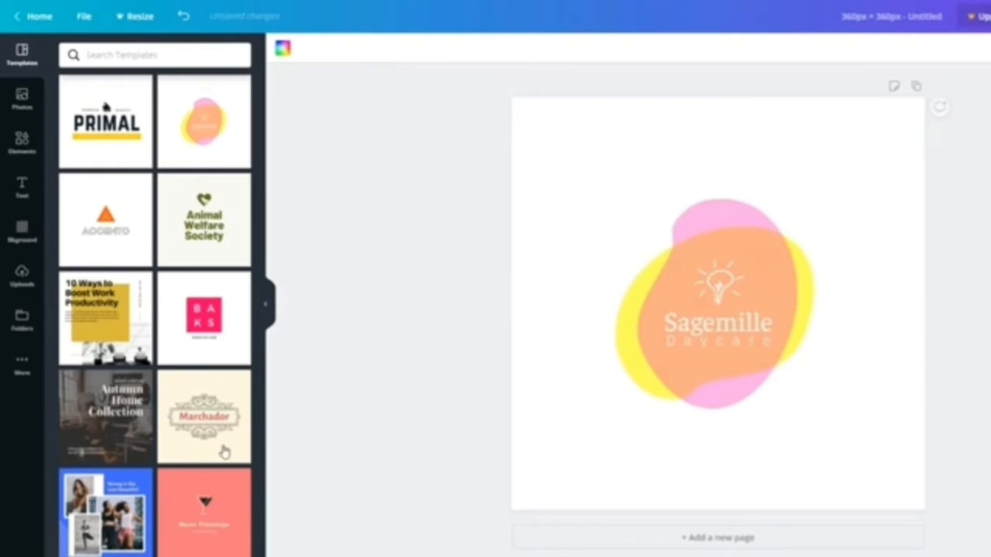
left_click_drag(226, 424, 516, 352)
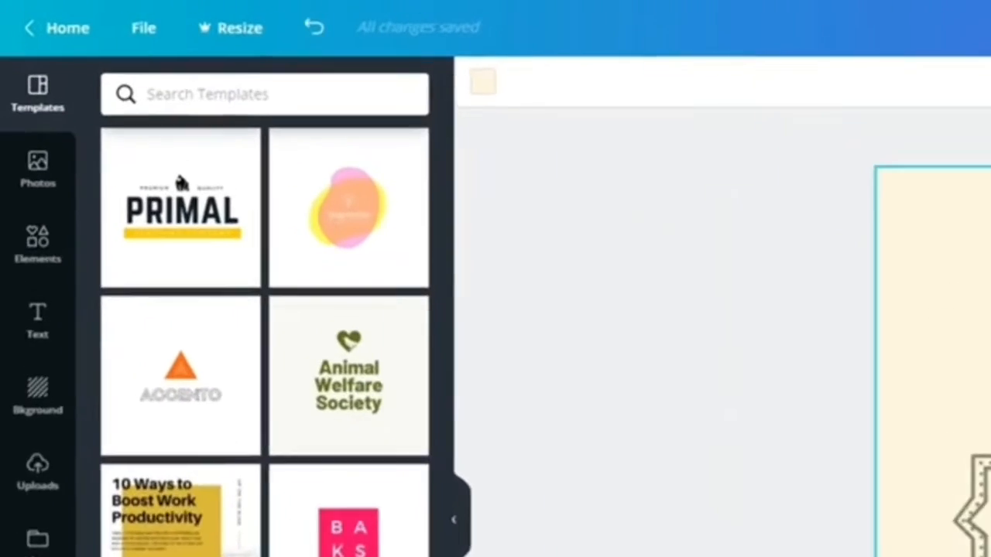
Step: Search templates for 'hair' and apply the TRUE FRO BARBERS template
left_click(282, 101)
type("hair")
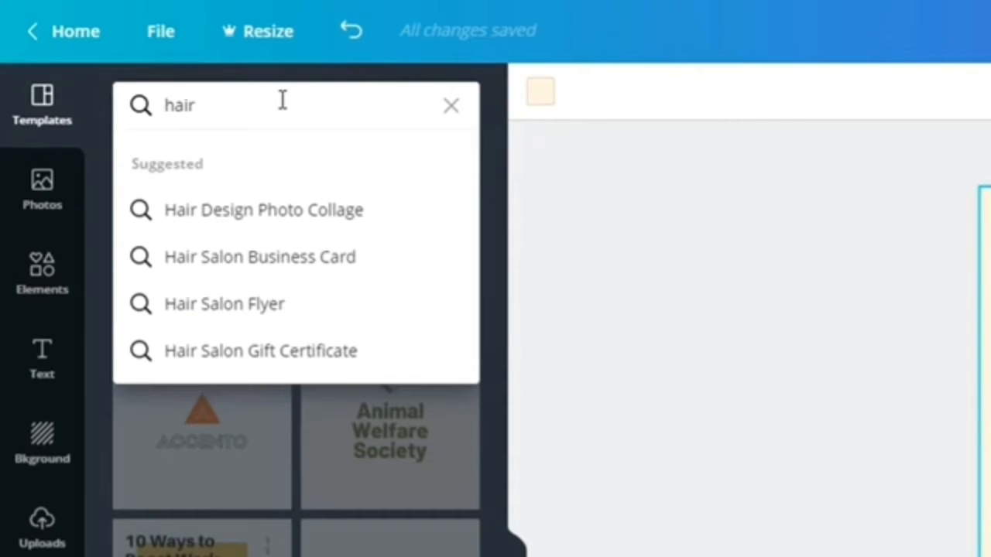
key("Return")
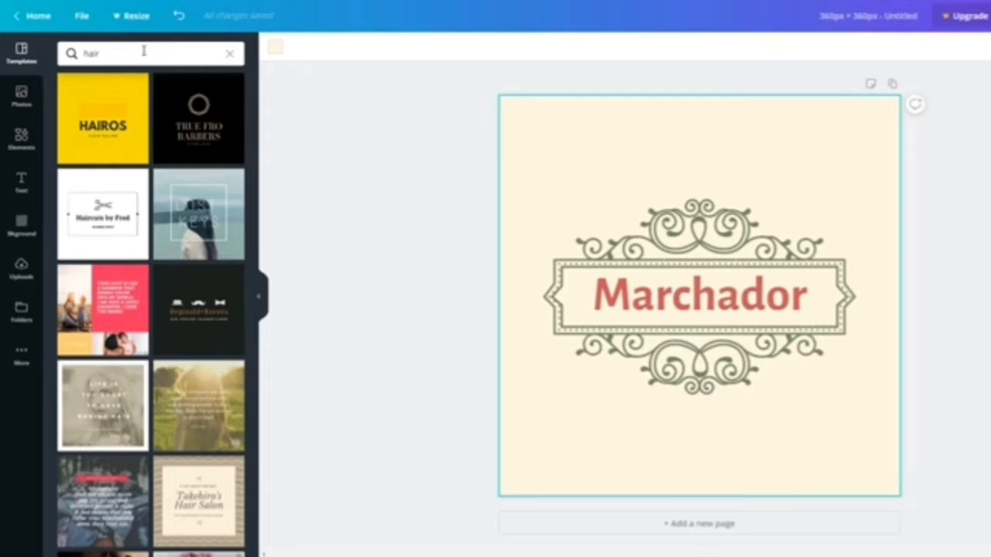
left_click(207, 118)
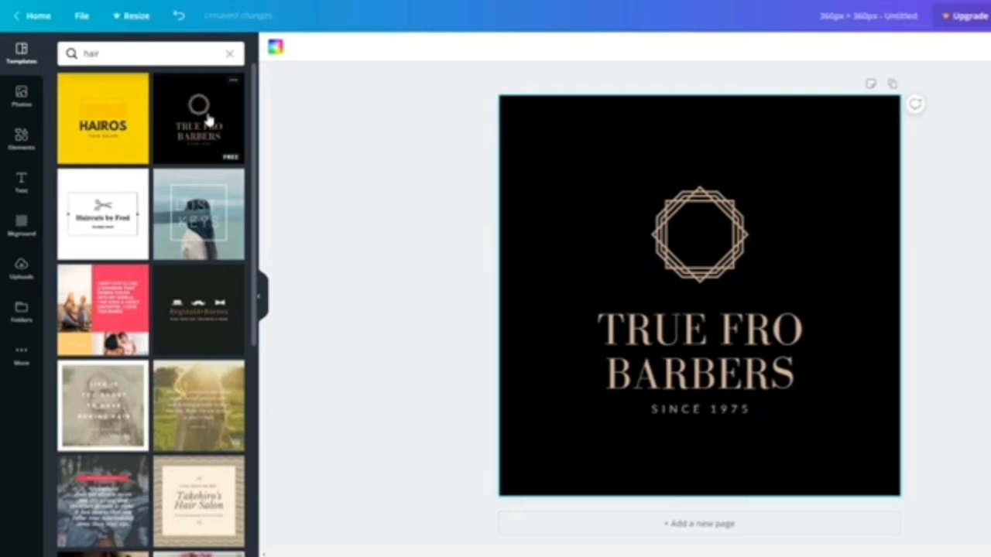
Step: Select the template's black background, logo group and heading in turn
left_click(564, 120)
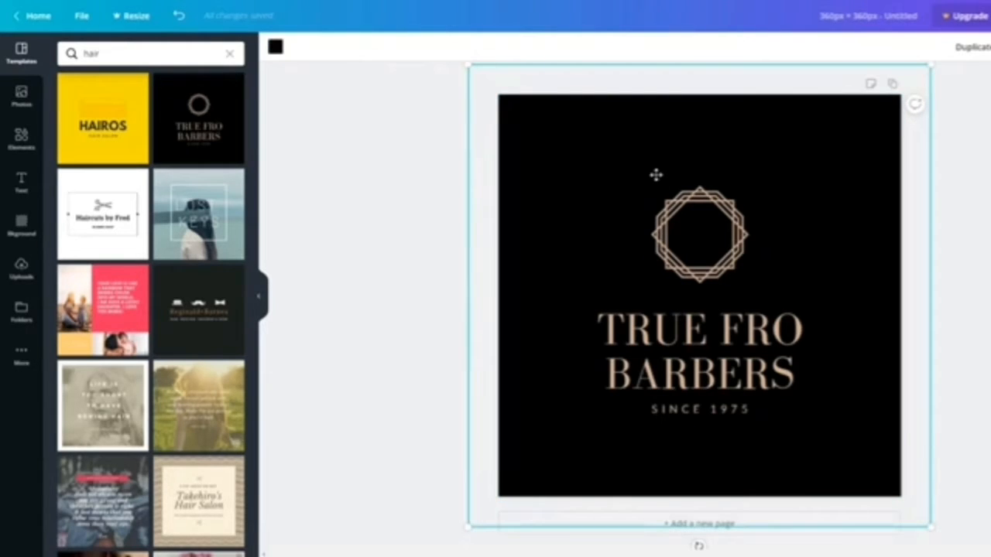
left_click(664, 237)
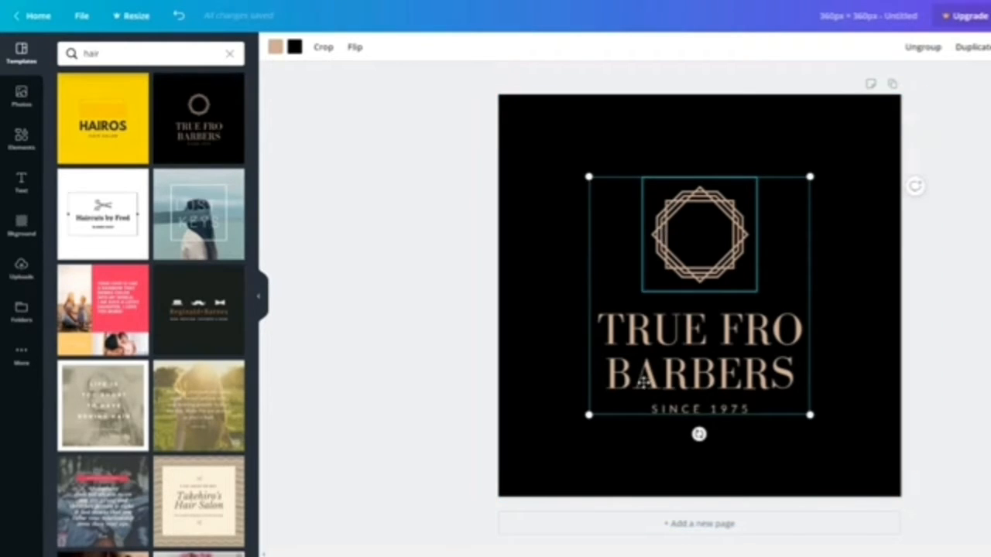
left_click(641, 379)
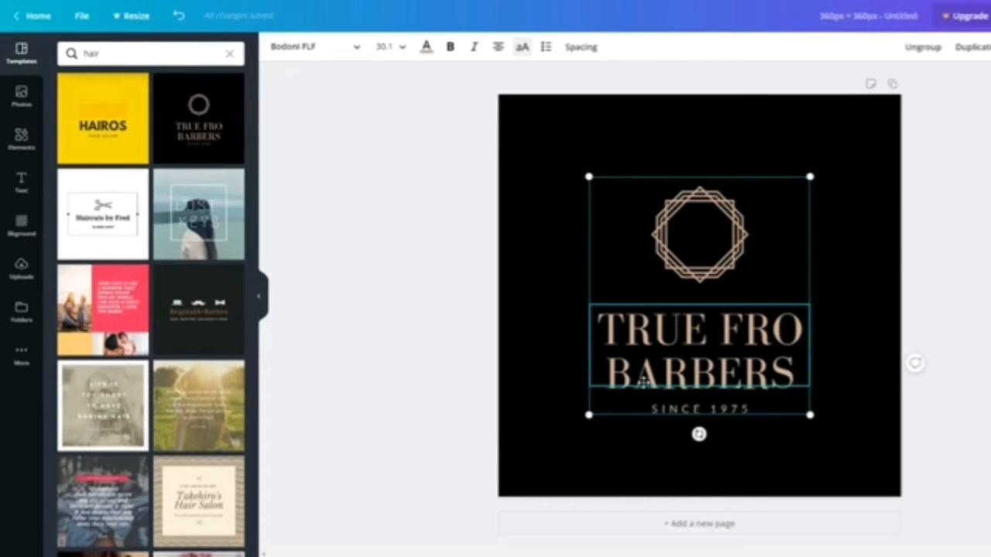
left_click(513, 139)
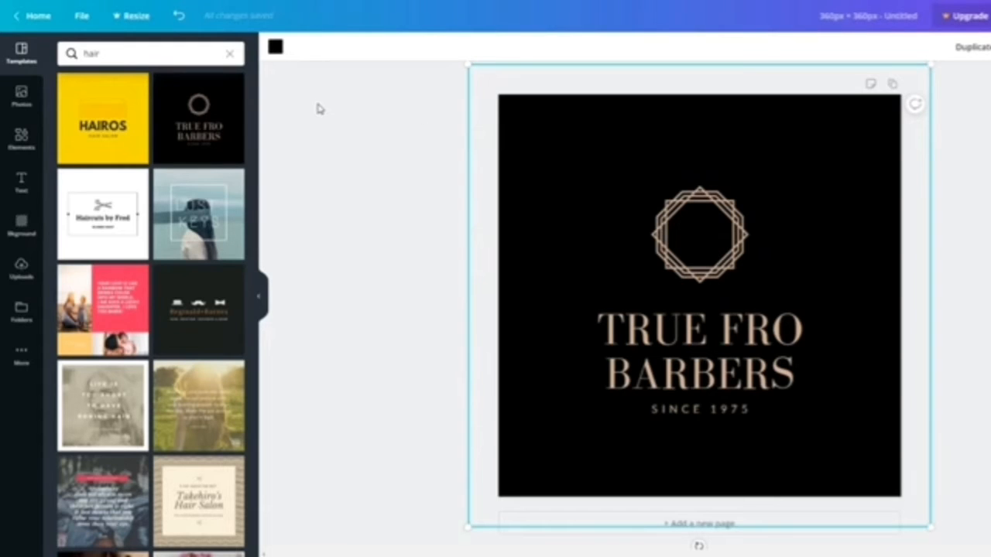
Step: Make the background light orange and the logo badge white with light orange lines
left_click(275, 47)
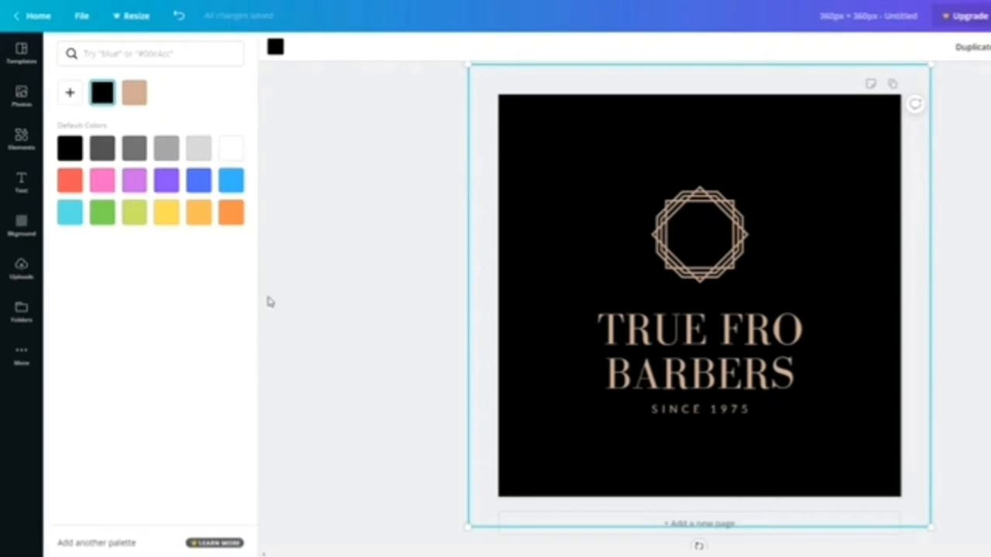
left_click(199, 214)
left_click(693, 236)
left_click(275, 48)
left_click(230, 147)
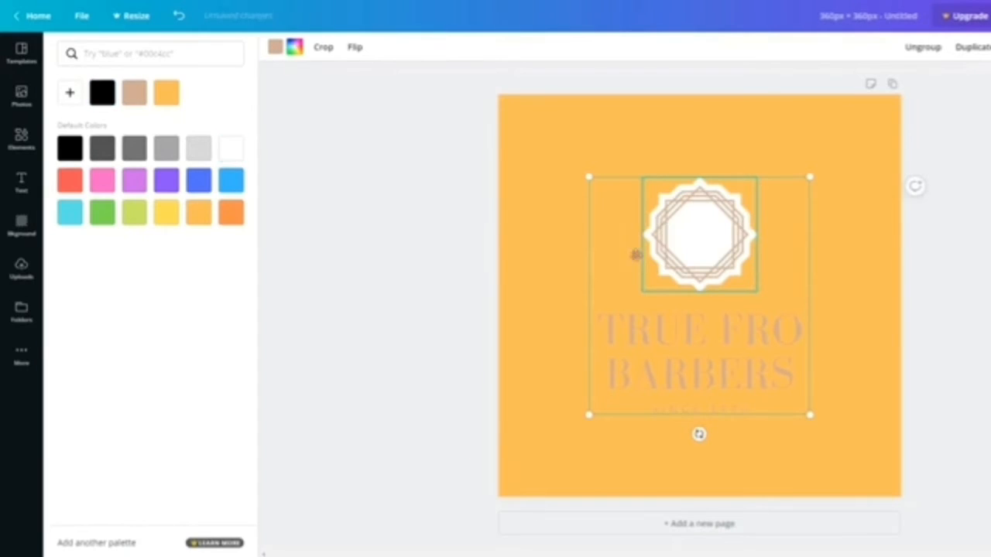
left_click(199, 213)
Step: Replace the heading with 'PLANET HAIRDRESSING' at size 21 in white
left_click(630, 344)
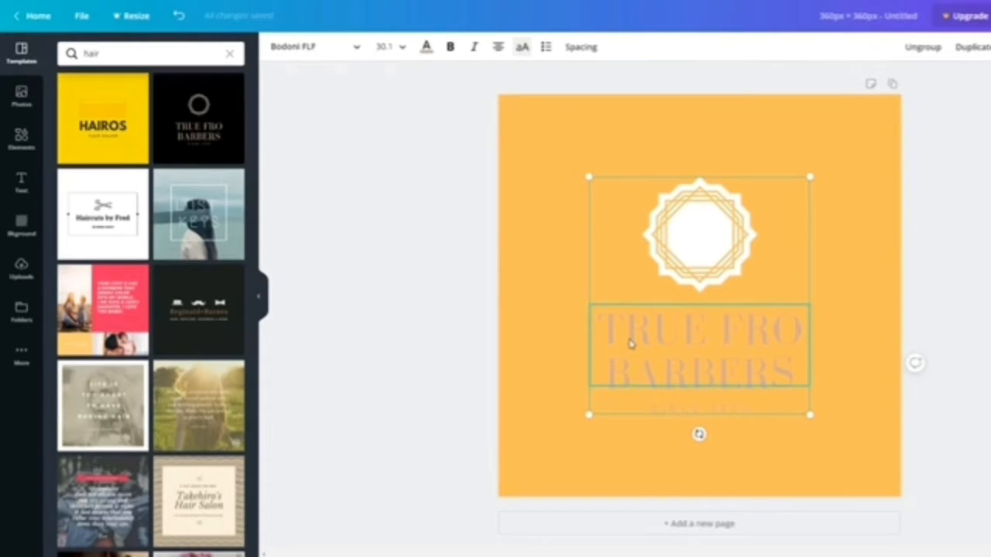
left_click_drag(627, 328, 801, 361)
type("PLANET HAIRDRESSING")
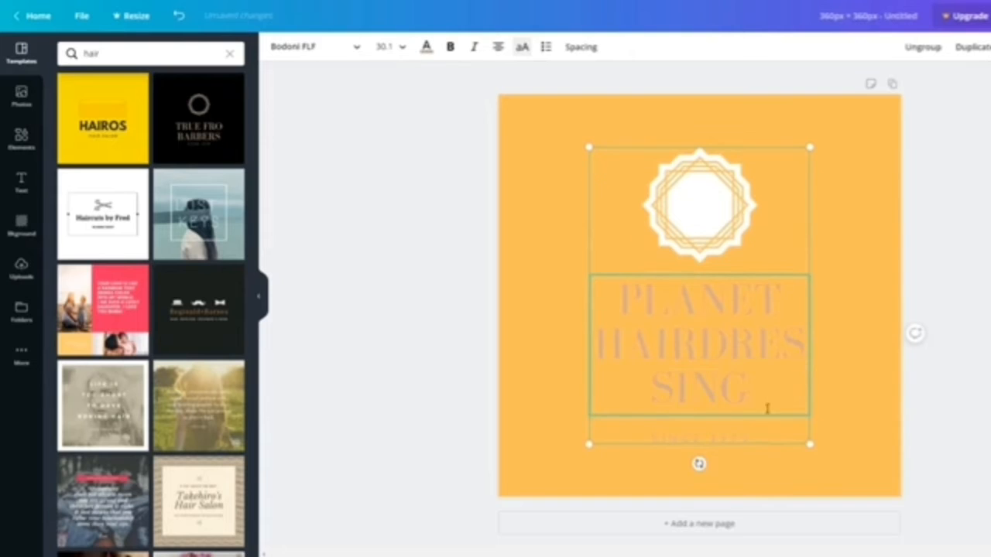
left_click(381, 47)
left_click(386, 207)
left_click(425, 47)
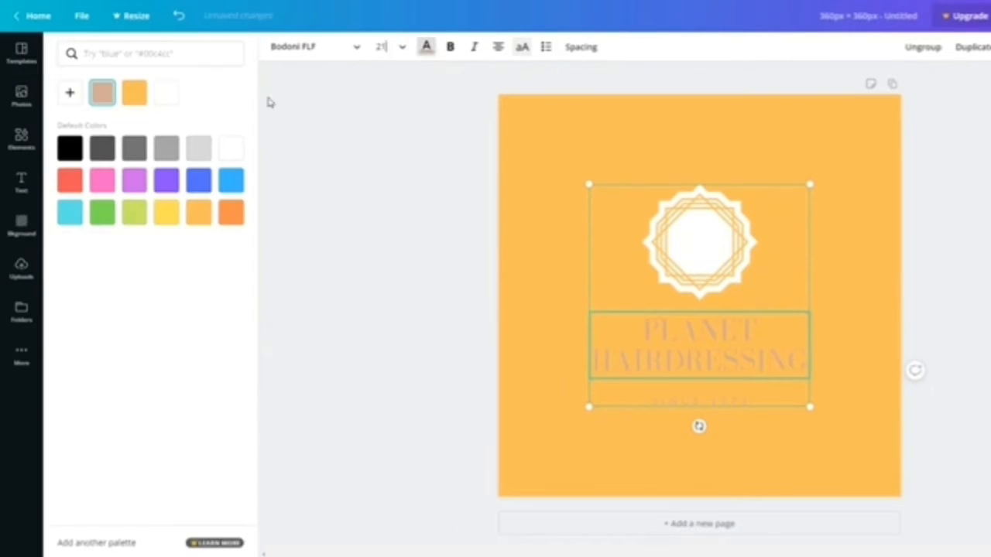
left_click(167, 92)
Step: Make the subtitle white and change its year from 1975 to 2019
left_click(699, 401)
left_click(426, 48)
left_click(426, 48)
left_click(166, 93)
left_click_drag(710, 401, 750, 401)
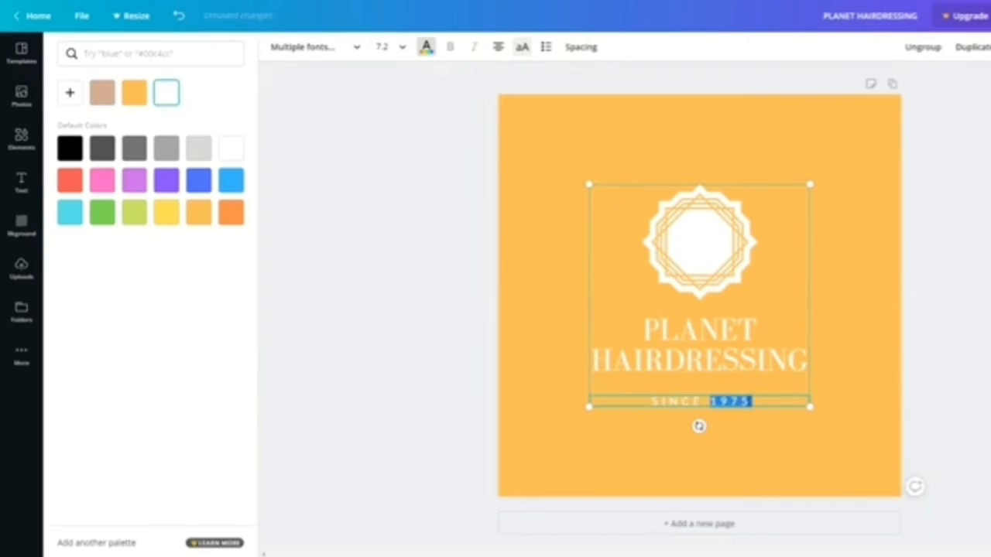
type("2019")
left_click(424, 287)
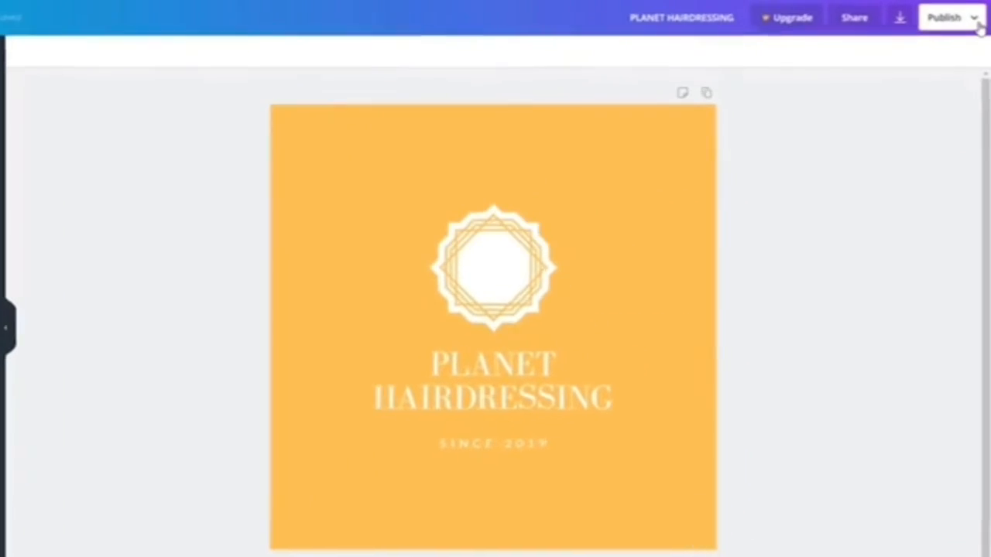
Step: Download the design from the Publish menu as a PNG file
left_click(977, 17)
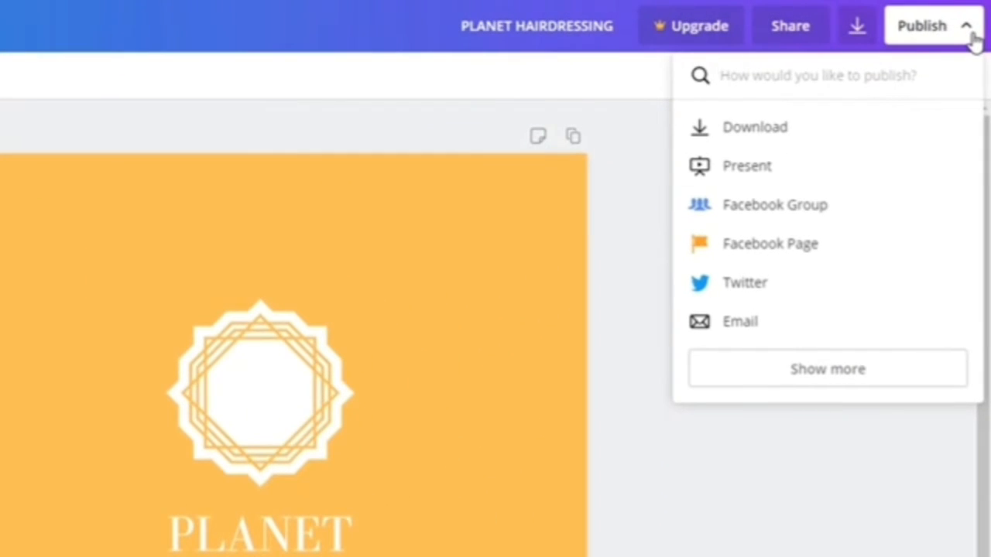
left_click(751, 131)
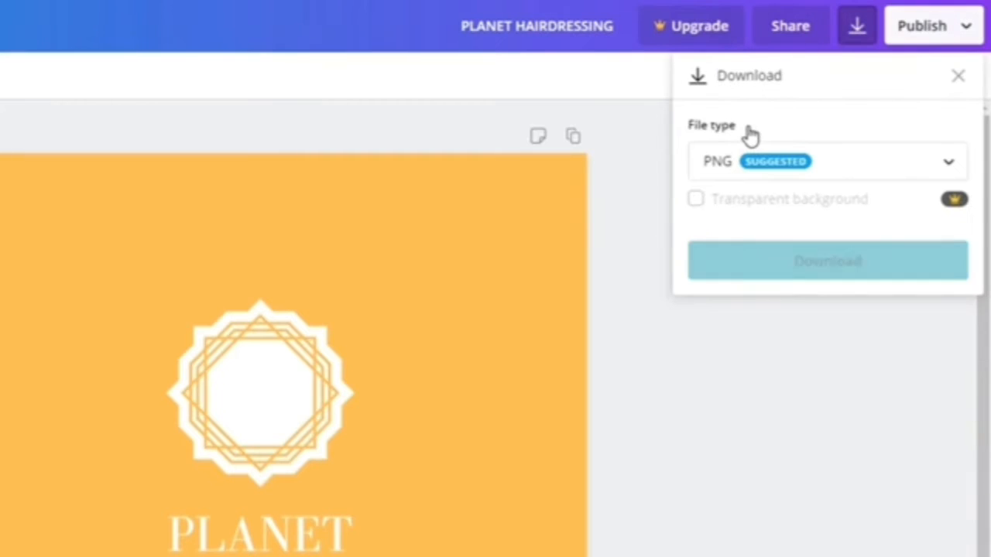
left_click(792, 267)
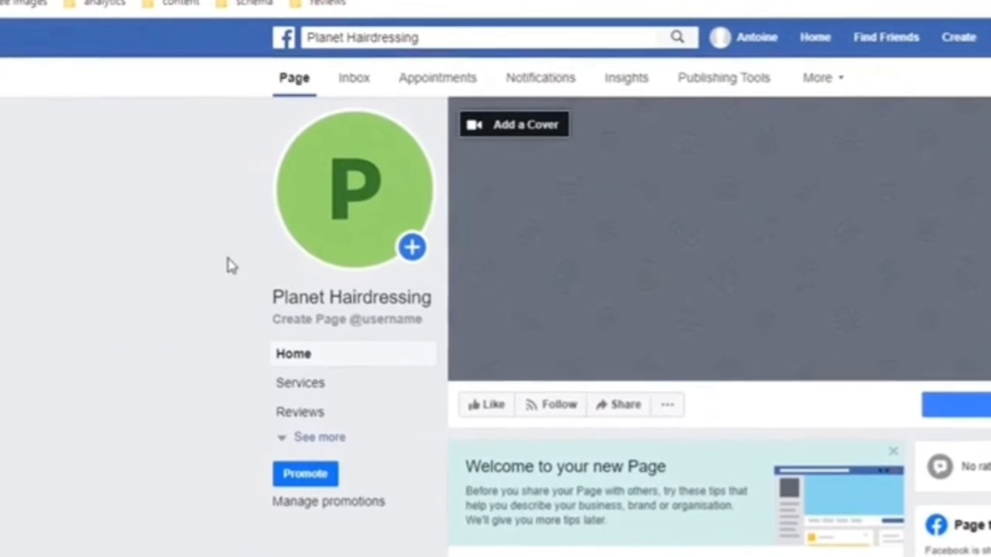
Step: Upload the PLANET HAIRDRESSING logo as the page's profile picture, described 'planet hairdressing logo'
mouse_move(301, 193)
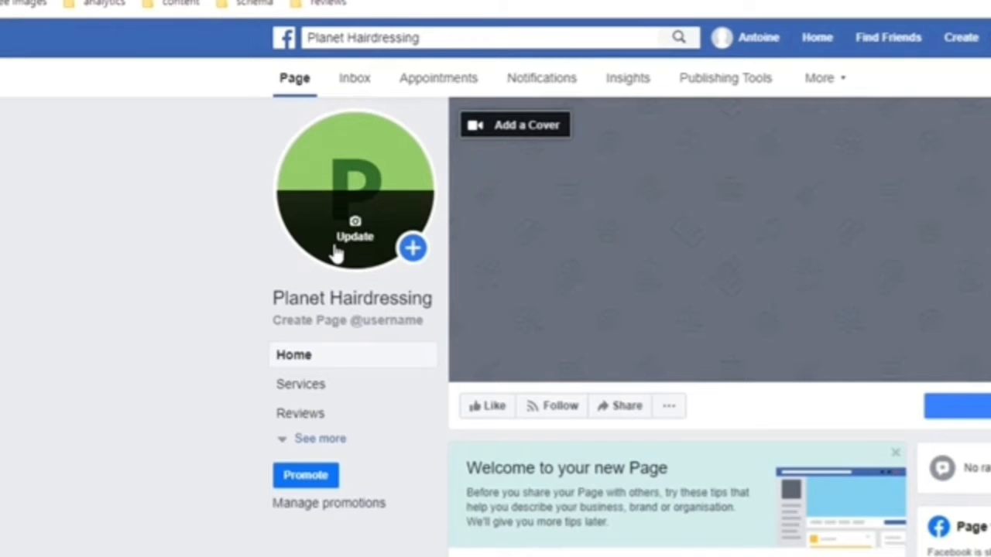
left_click(336, 254)
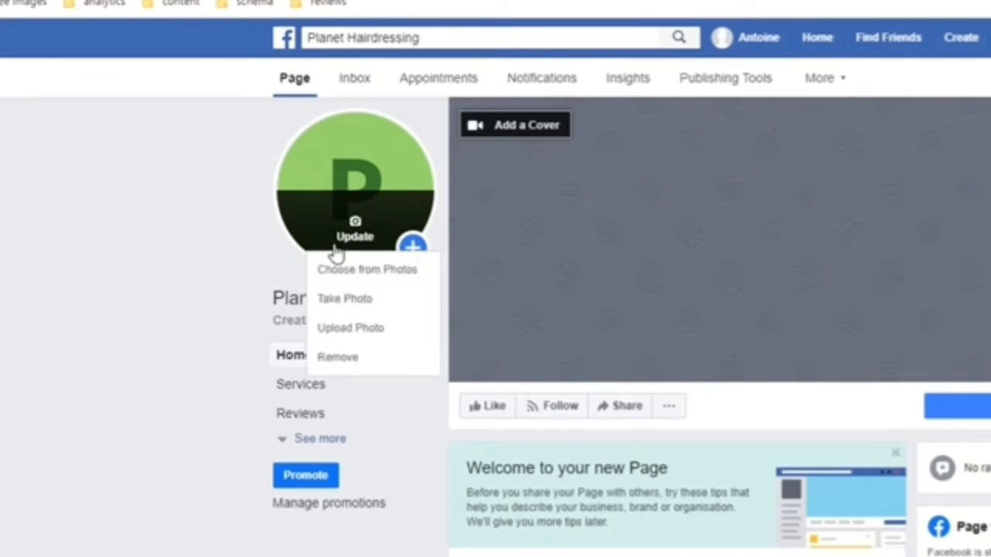
left_click(354, 333)
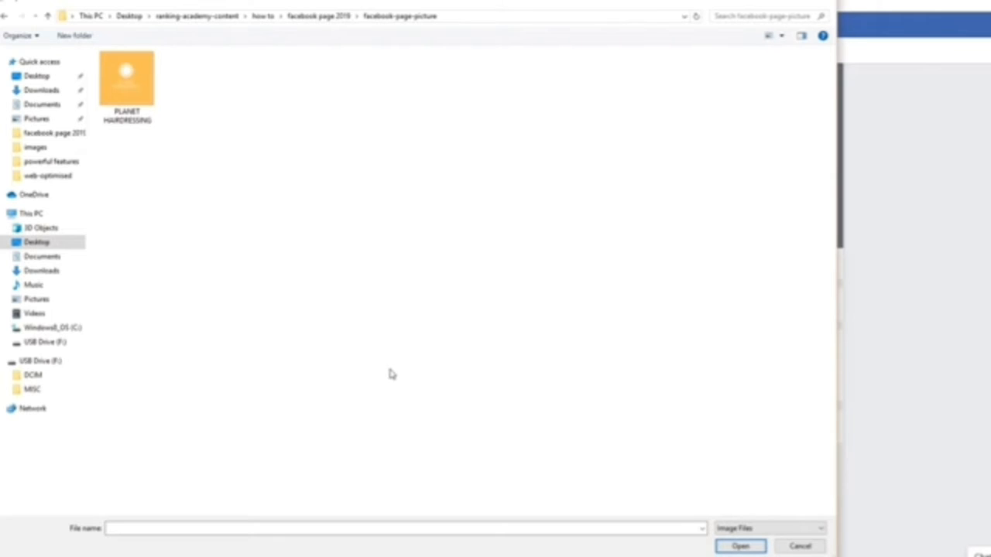
left_click(125, 92)
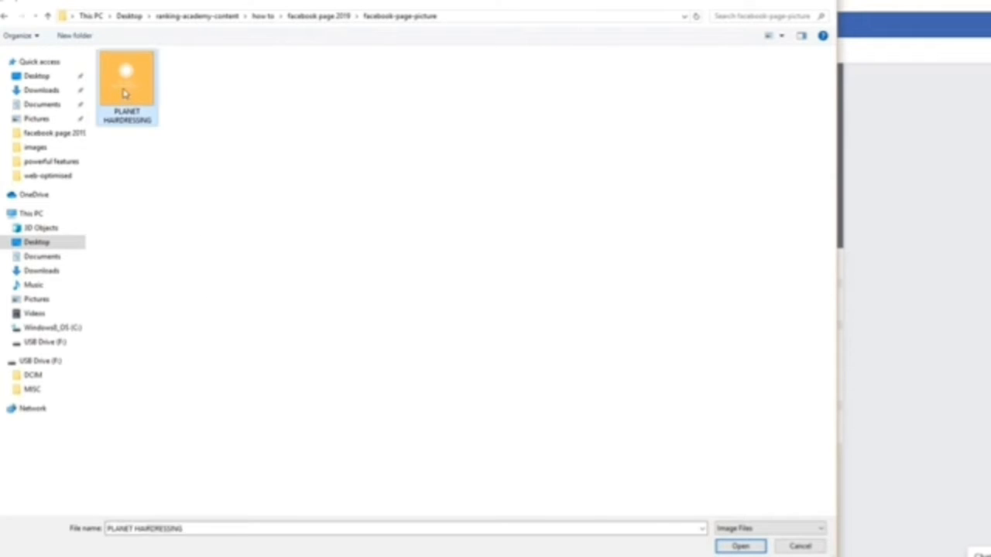
left_click(740, 546)
left_click(375, 129)
type("planet hairdr")
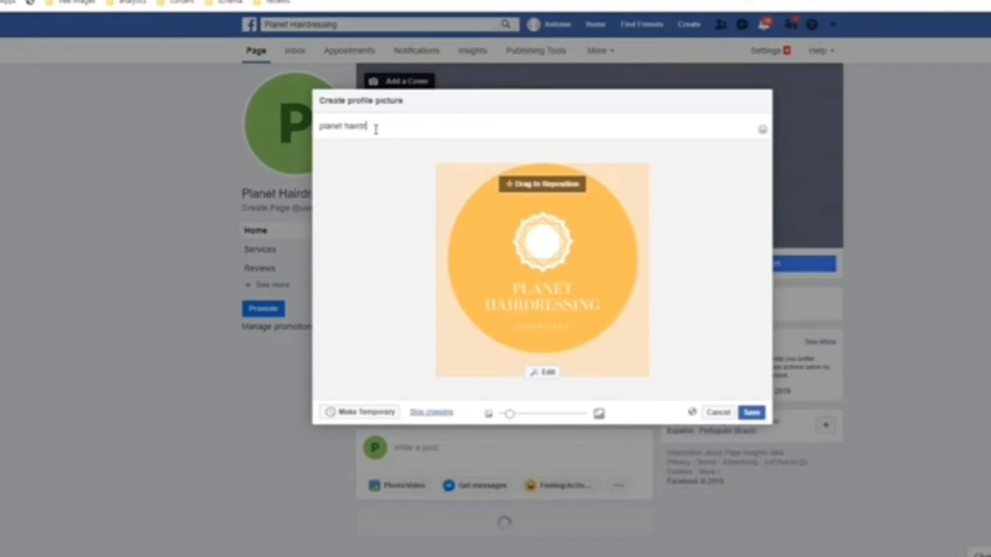
type("essing logo")
left_click(751, 413)
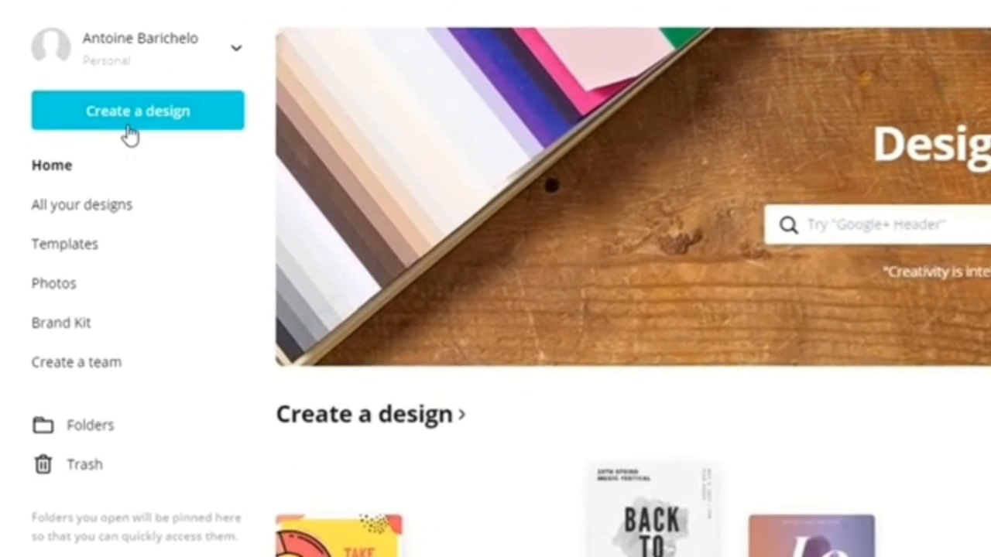
Step: Start a Facebook cover design in Canva from the West Glide Salon template
left_click(76, 75)
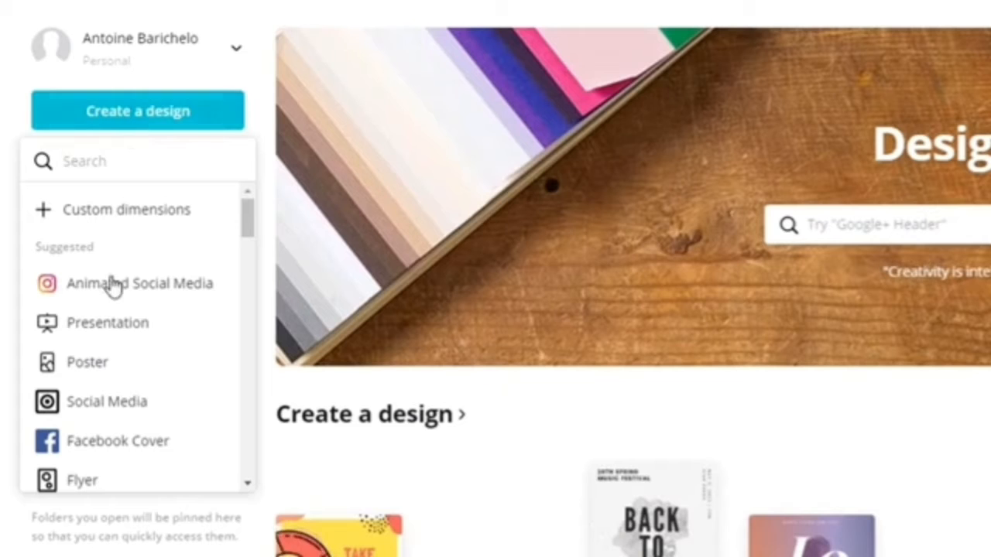
type("facebook")
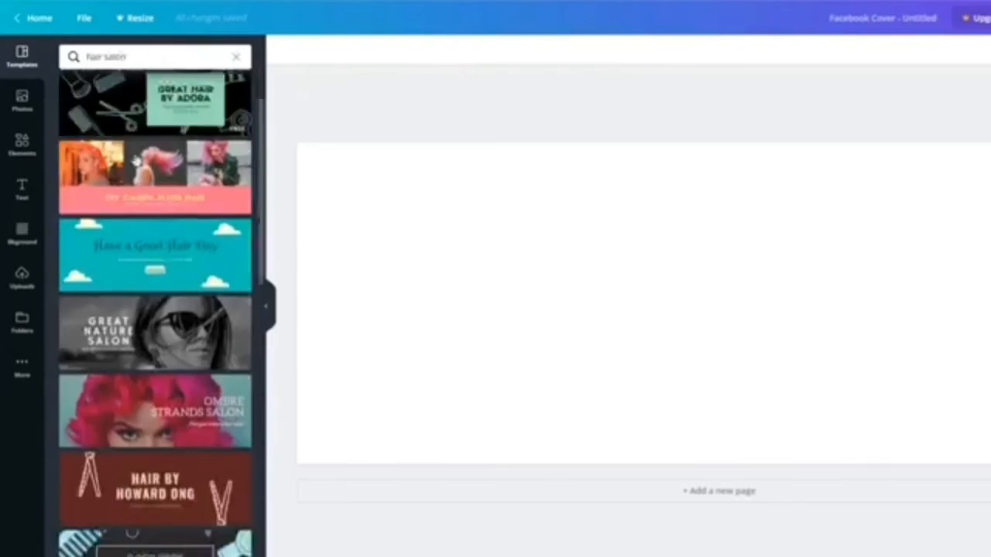
scroll(136, 158, "down", 5)
scroll(136, 158, "down", 15)
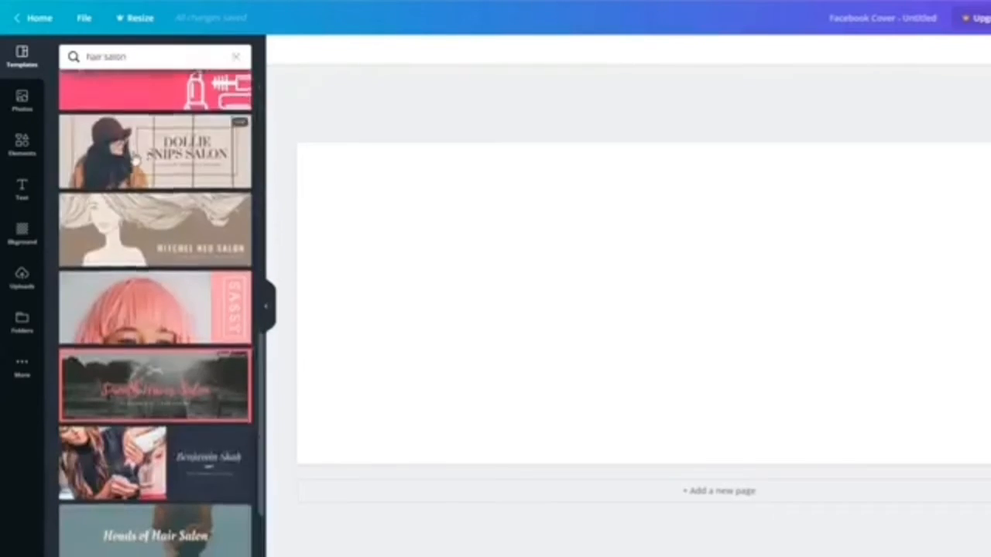
left_click(189, 330)
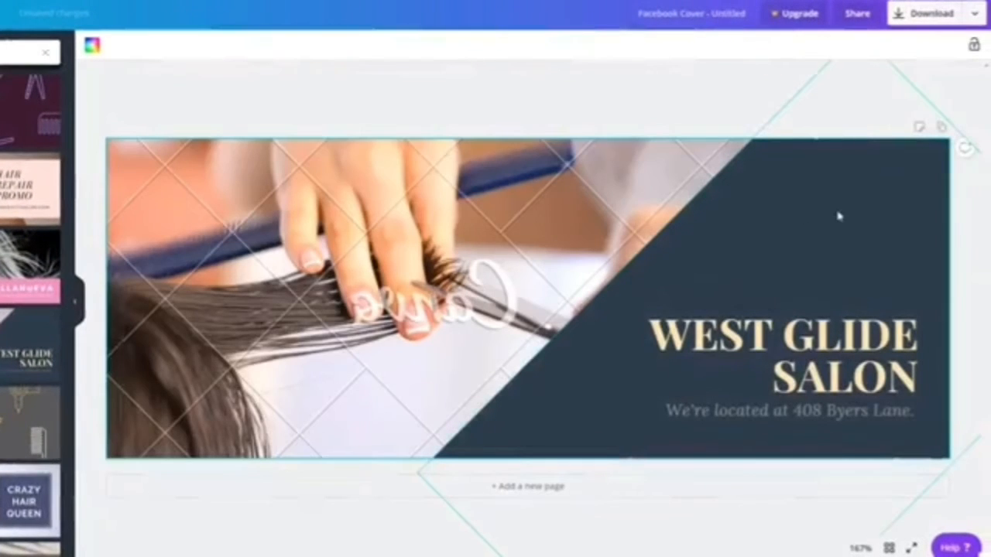
Step: Recolour the navy panel yellow and widen the title so HAIRDRESSING fits on one line
left_click(838, 217)
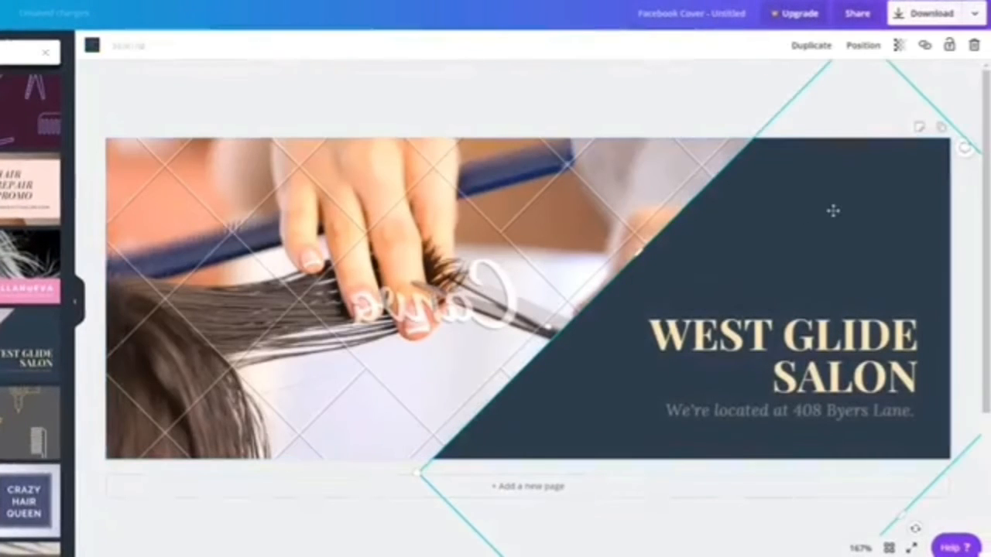
left_click(92, 44)
left_click(13, 215)
left_click(782, 341)
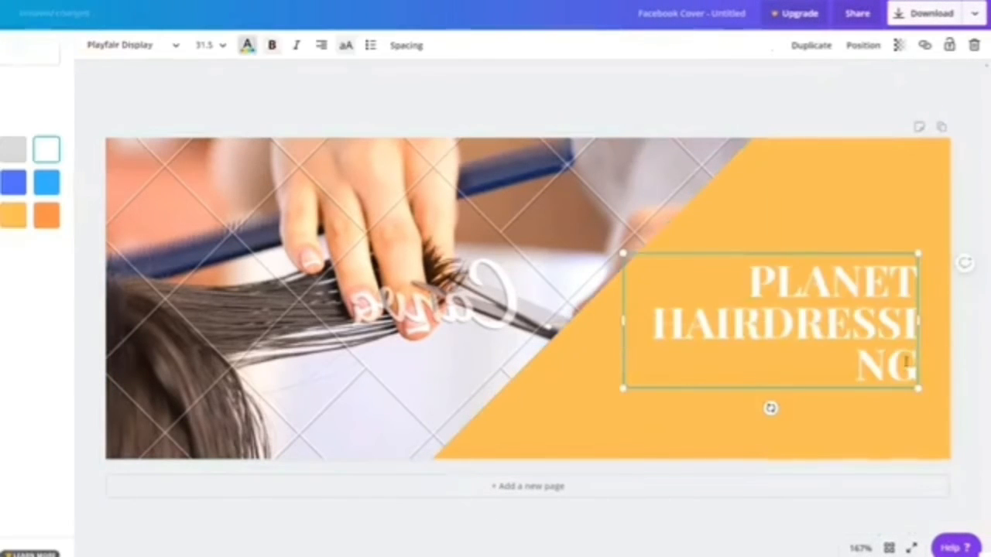
left_click_drag(624, 320, 580, 325)
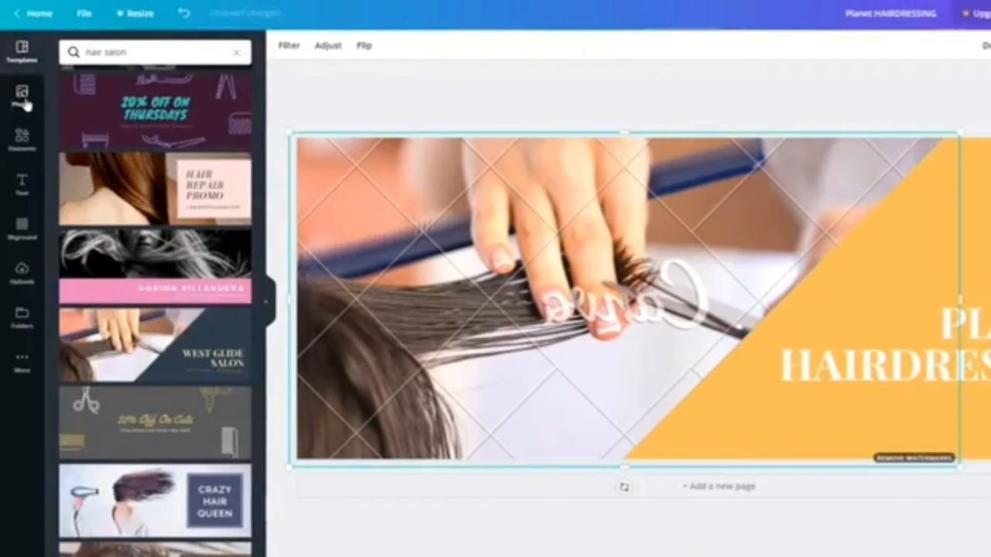
Step: Replace the cover picture with the windswept-hair stock photo
left_click(22, 94)
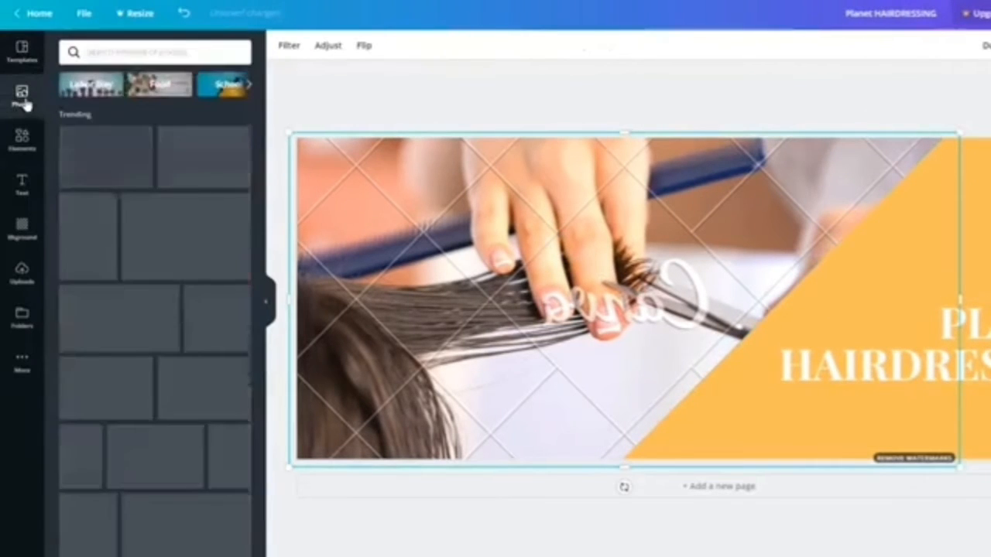
left_click(199, 215)
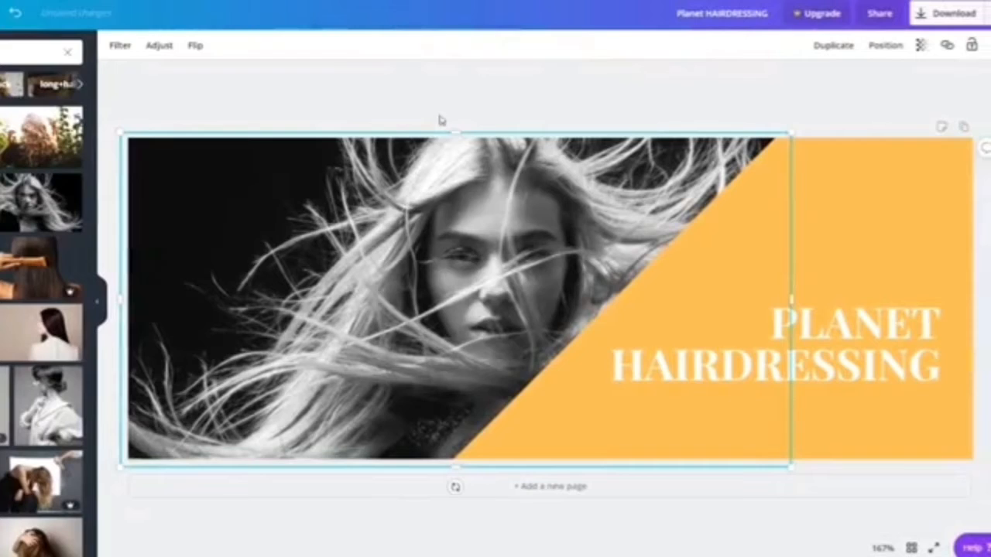
left_click(446, 105)
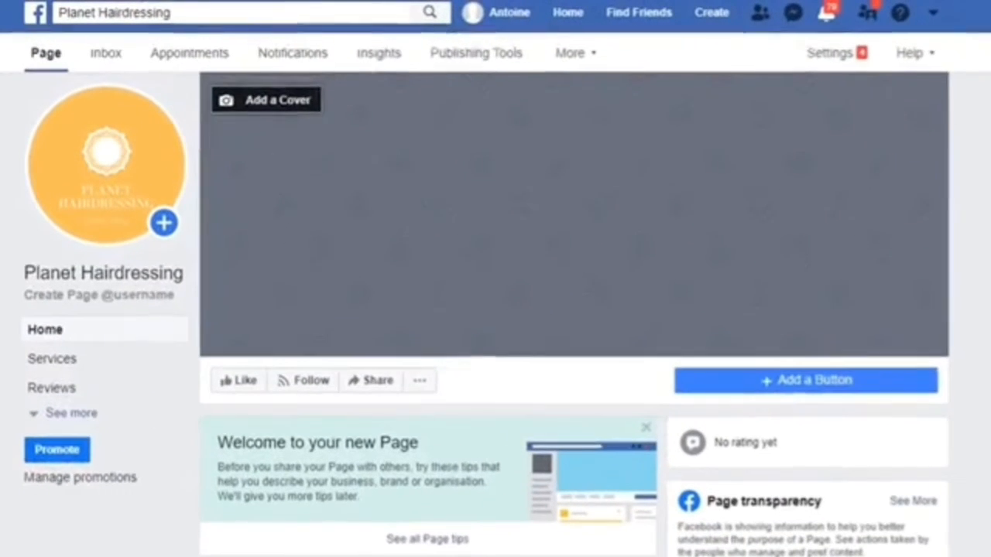
Step: Upload Planet HAIRDRESSING (1) as the page's cover photo and view it in the photo viewer
left_click(292, 105)
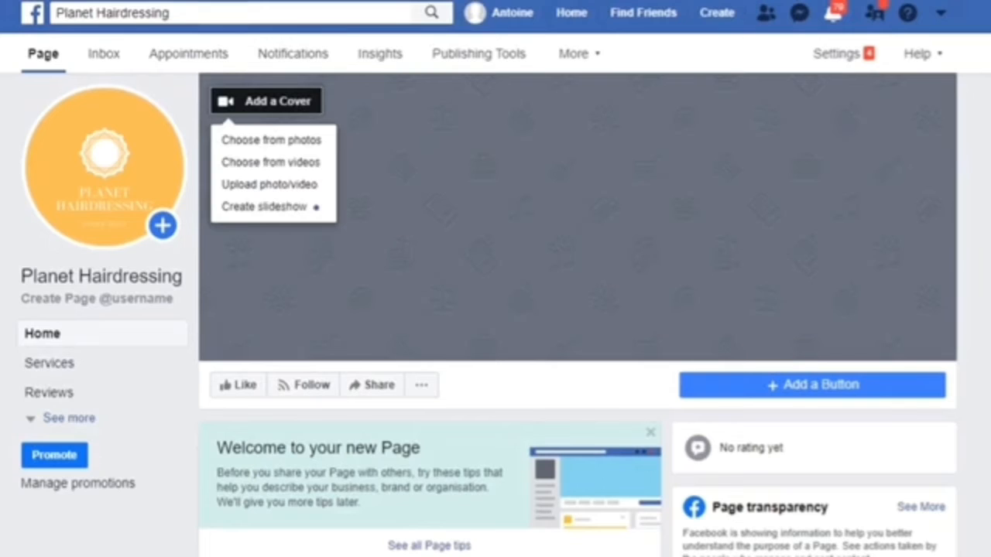
left_click(283, 186)
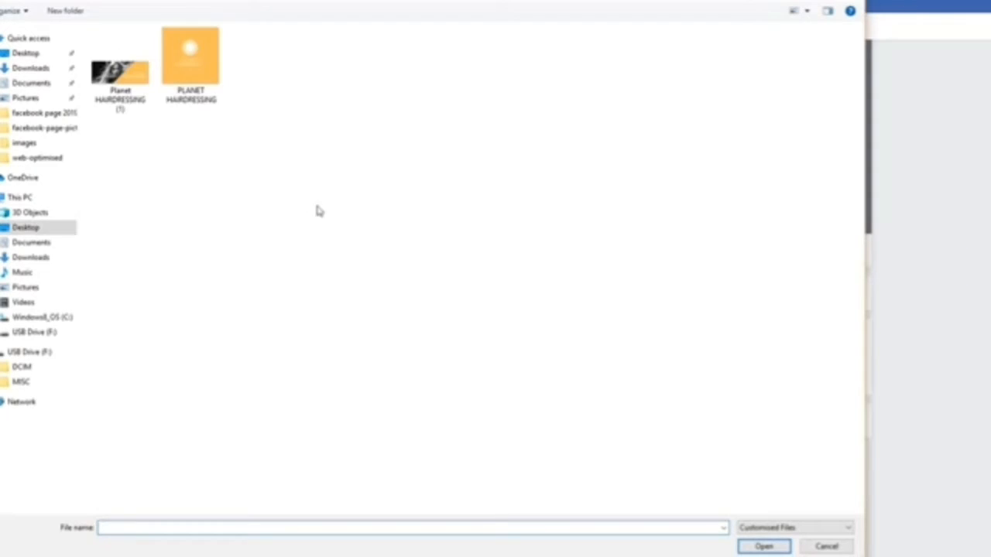
left_click(120, 70)
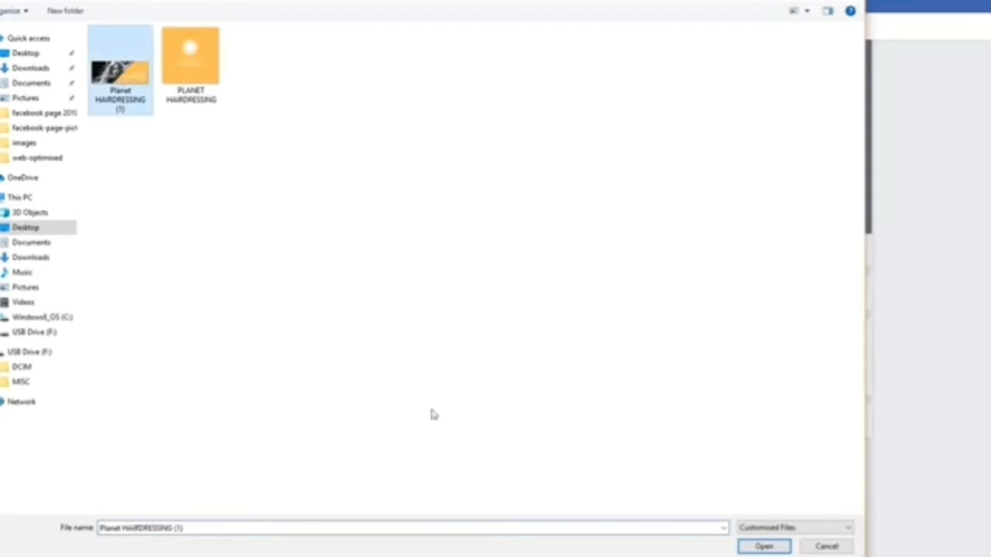
left_click(764, 546)
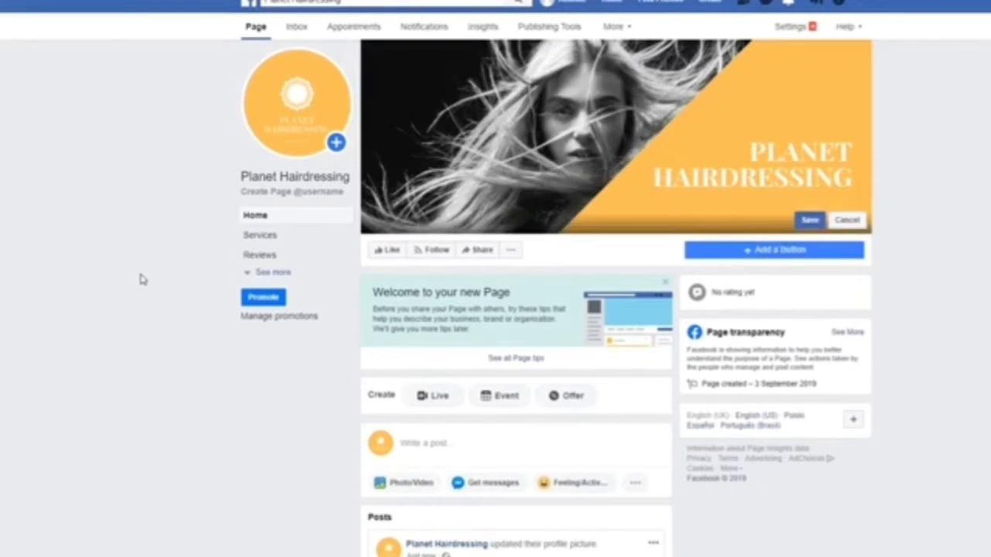
left_click(810, 222)
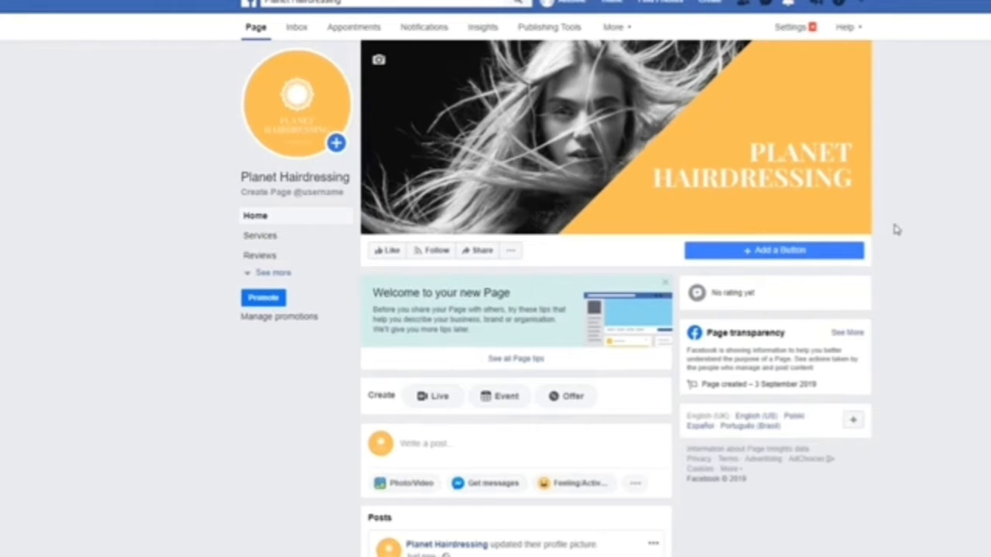
left_click(613, 137)
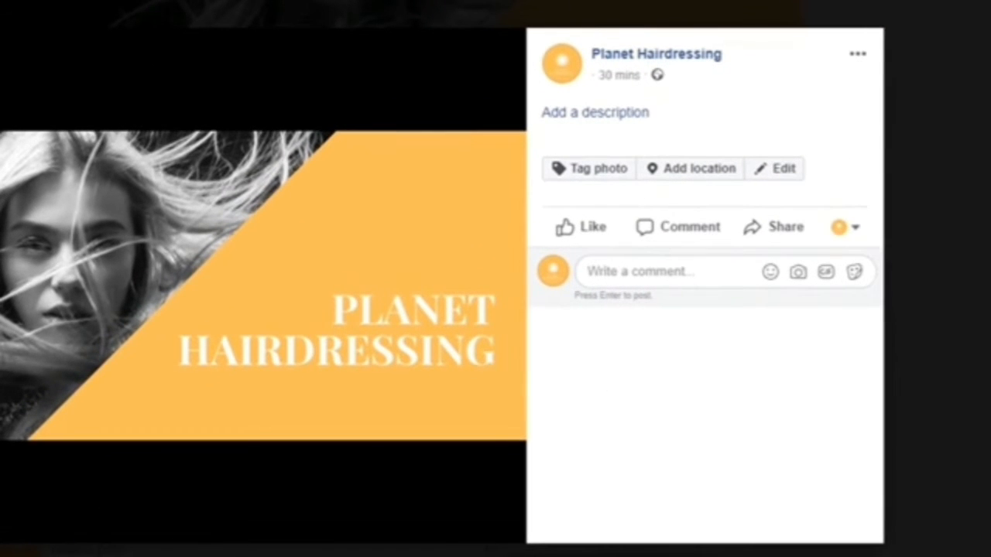
Step: Describe the cover photo with 'enter a description here' and the planethairdressing.co.uk link
left_click(608, 114)
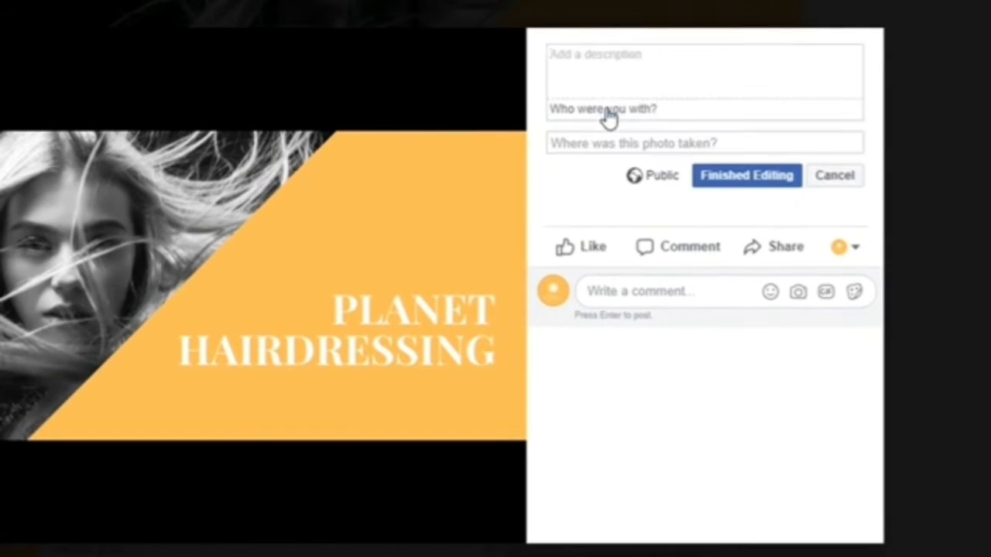
type("enter a descrip")
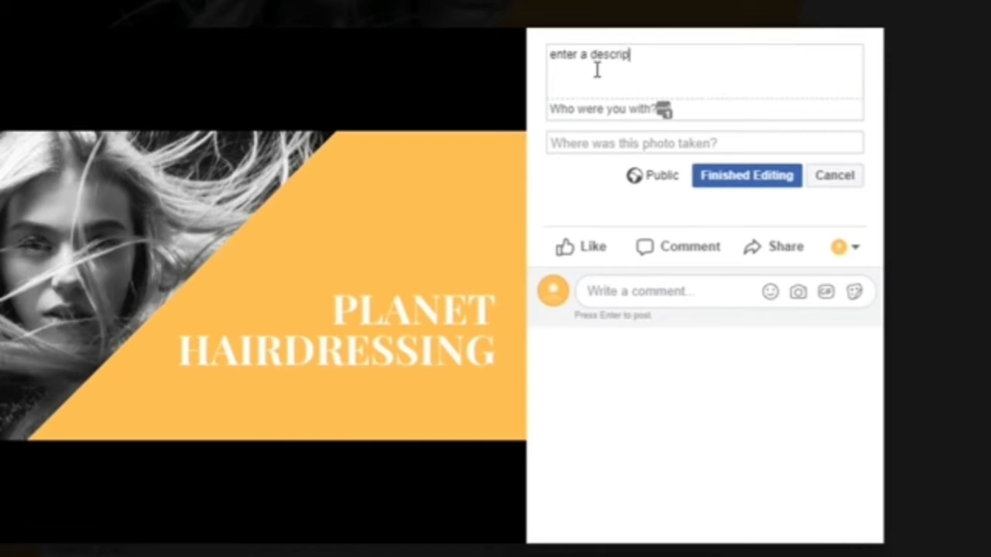
type("tion here")
key("Return")
key("Return")
type("https:")
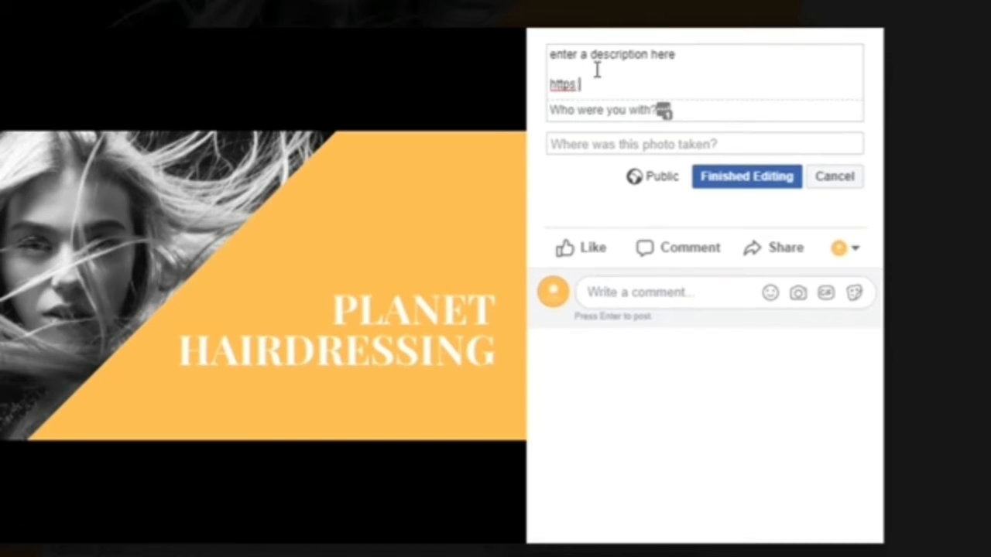
type("//www.planetha")
type("irdressing.co.uk")
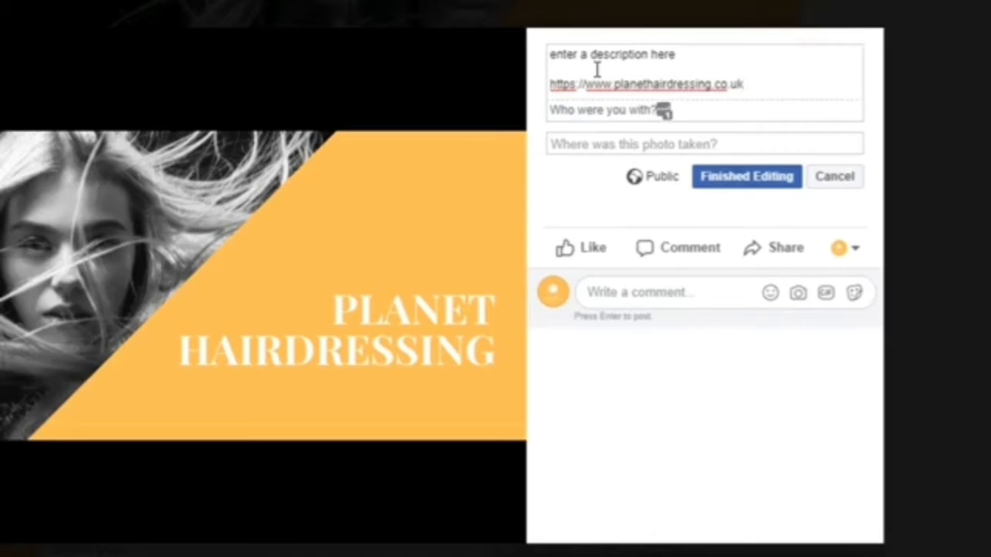
Step: Tag the cover photo's location as Buckingham Palace, London
left_click(590, 146)
type("London")
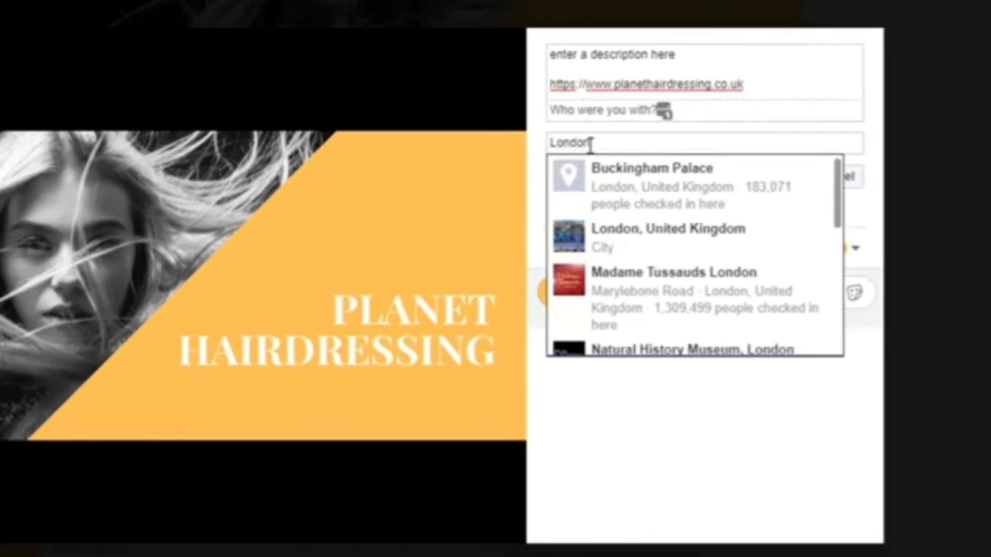
left_click(630, 211)
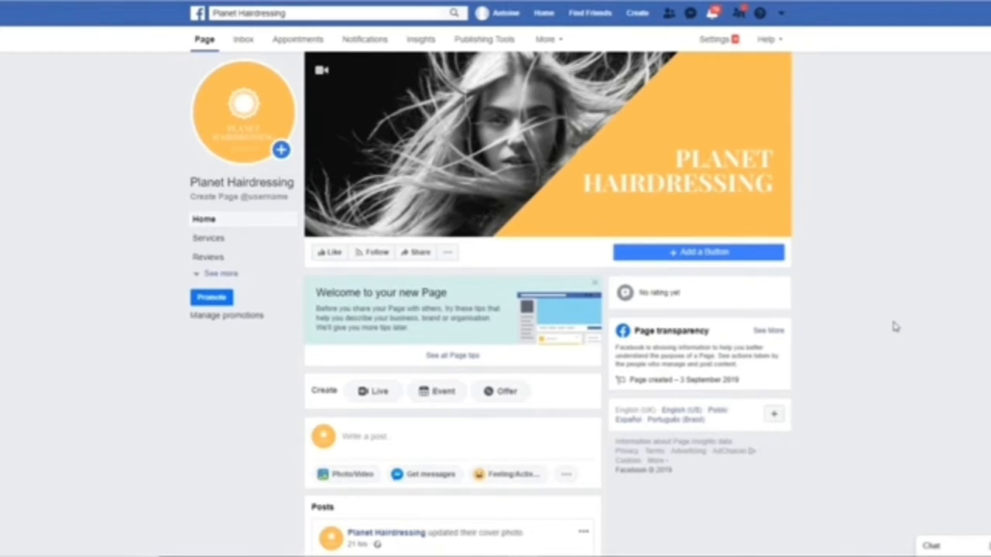
Step: Choose Call Now as the page's action button after browsing the button categories
left_click(702, 255)
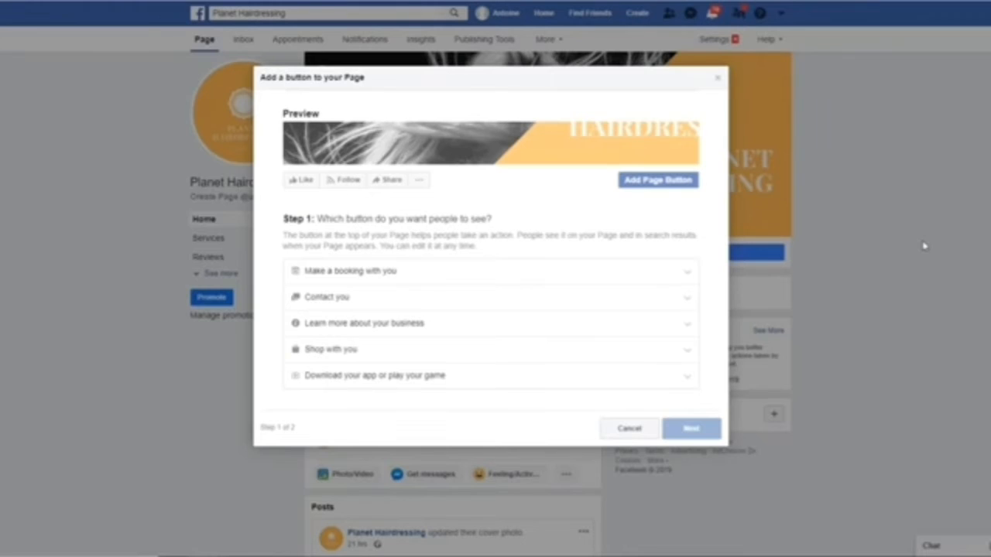
left_click(329, 271)
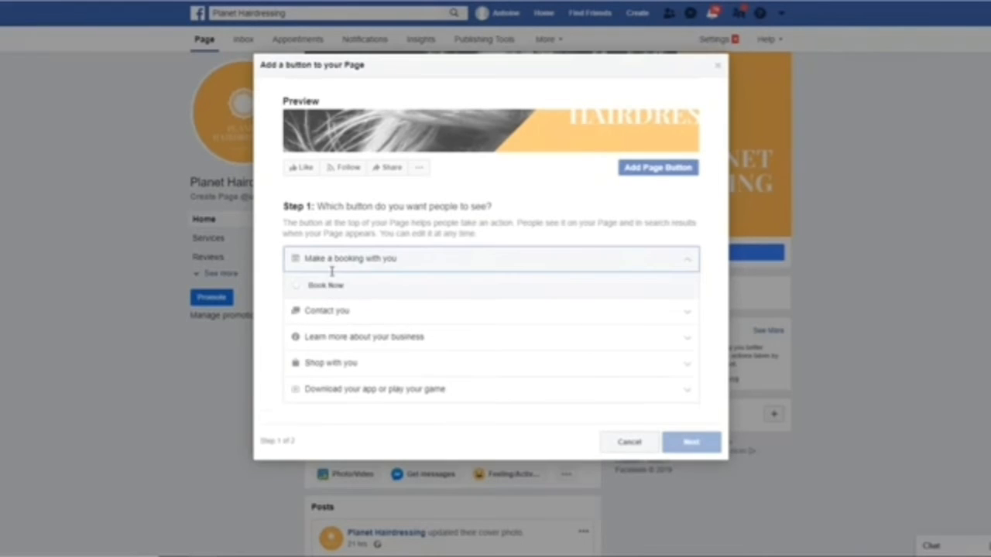
left_click(330, 310)
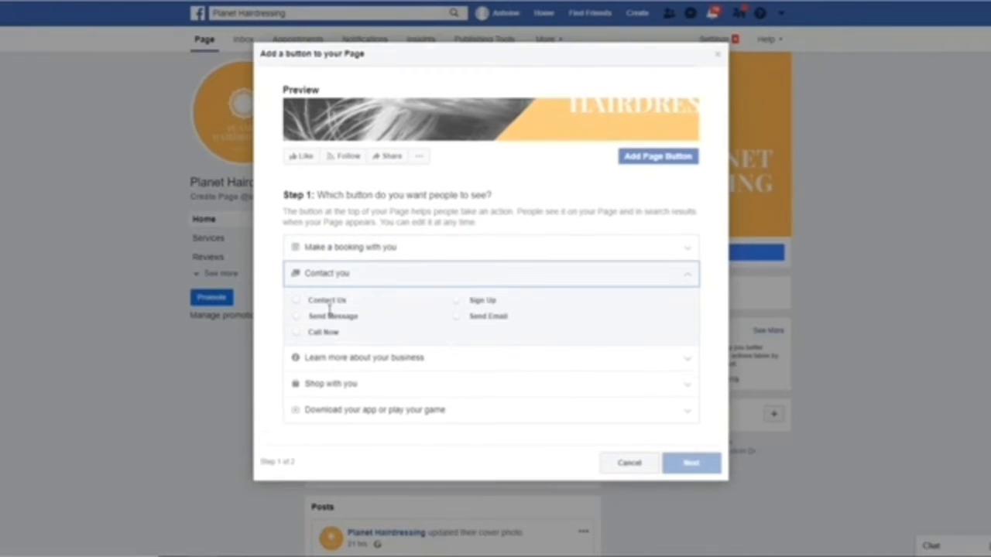
left_click(336, 360)
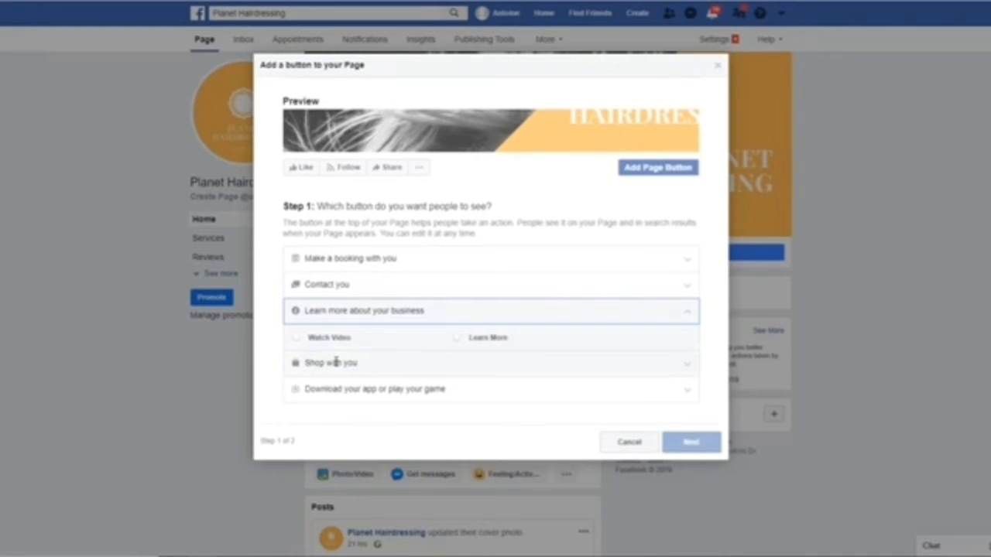
left_click(349, 390)
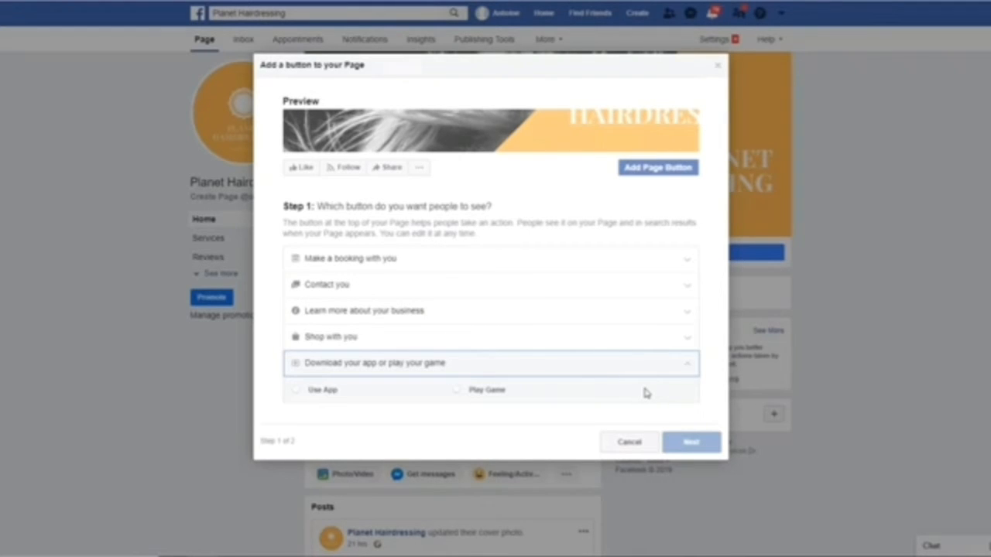
left_click(334, 283)
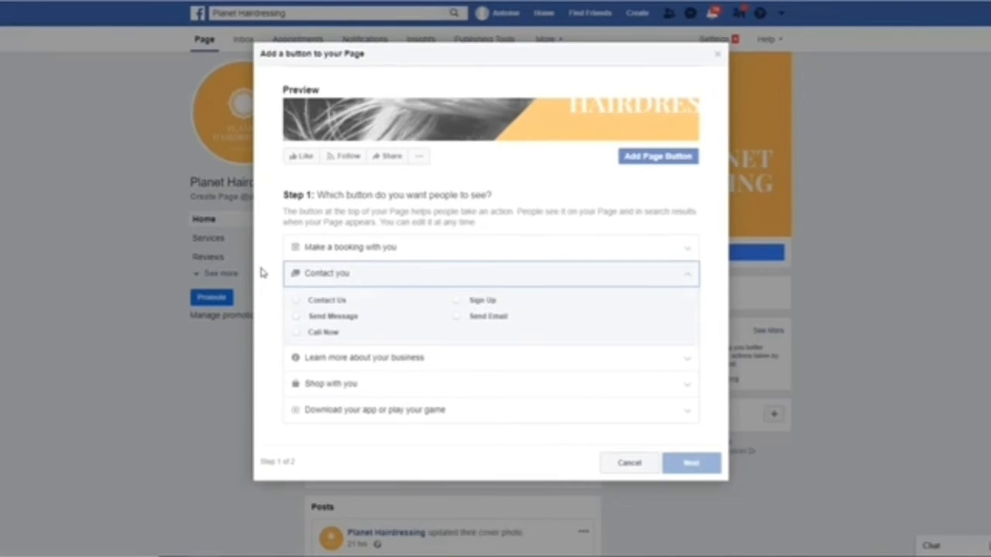
left_click(297, 334)
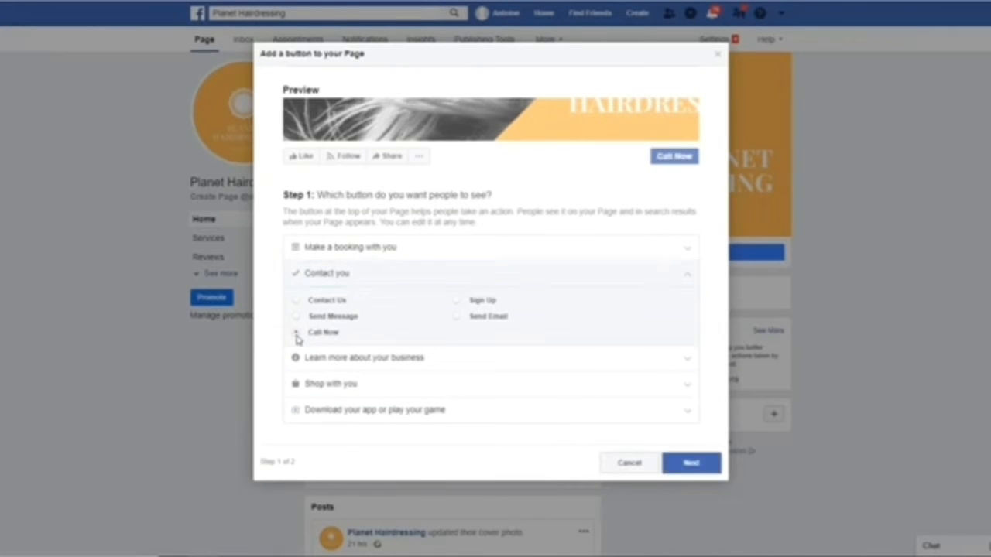
left_click(692, 463)
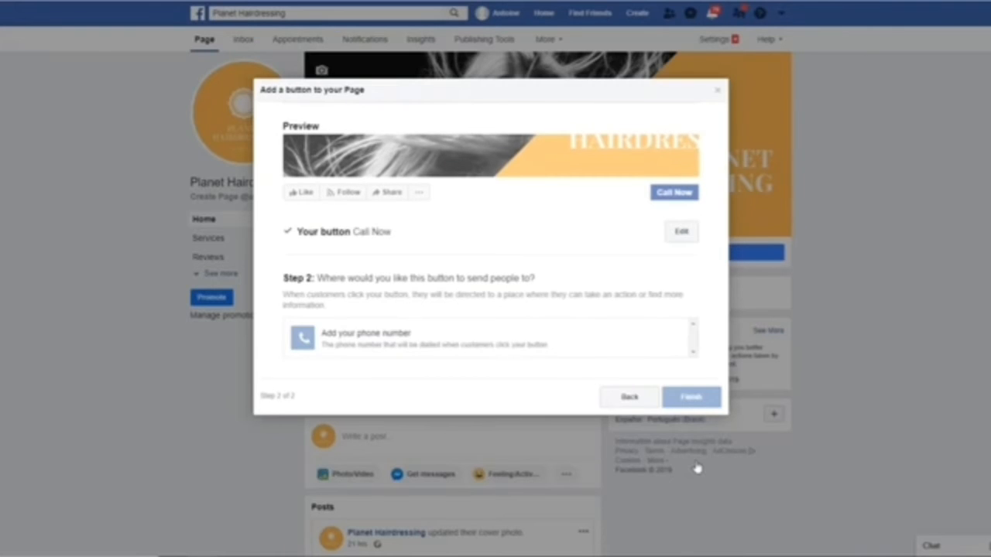
Step: Enter the business phone number for the Call Now button and finish setup
left_click(382, 333)
left_click(411, 173)
type("7500000000")
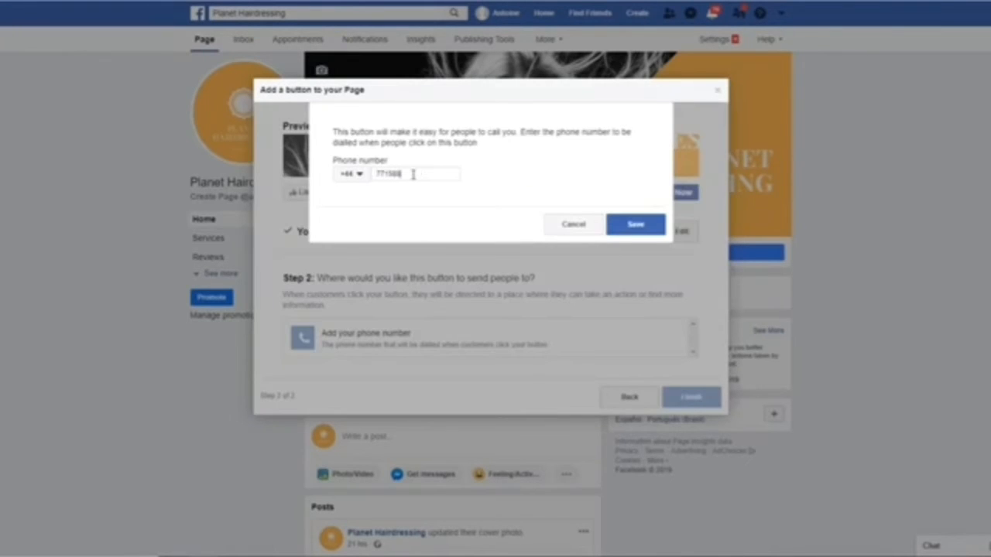
left_click(648, 224)
left_click(689, 352)
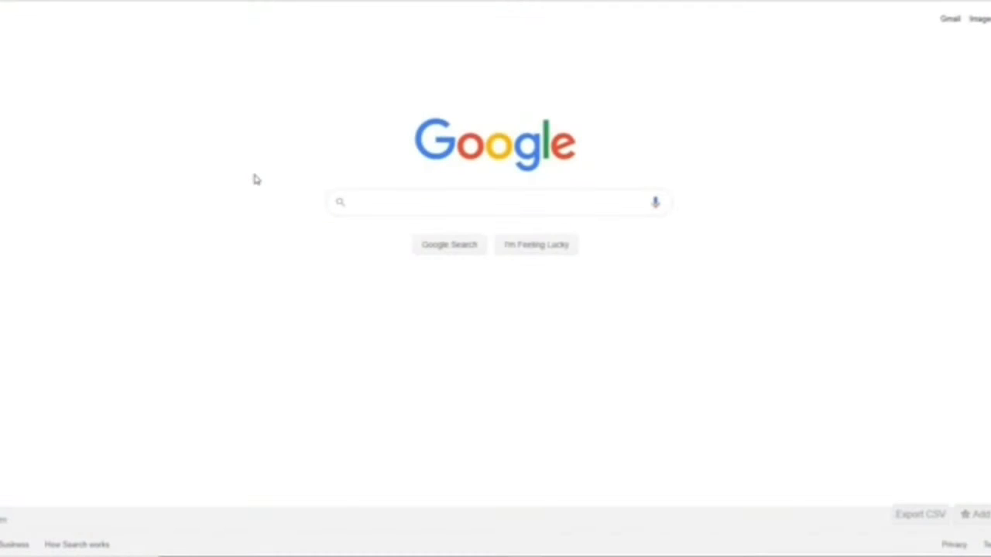
Step: Search Google for 'lucky nail and beauty'
type("lucky nail and beauty")
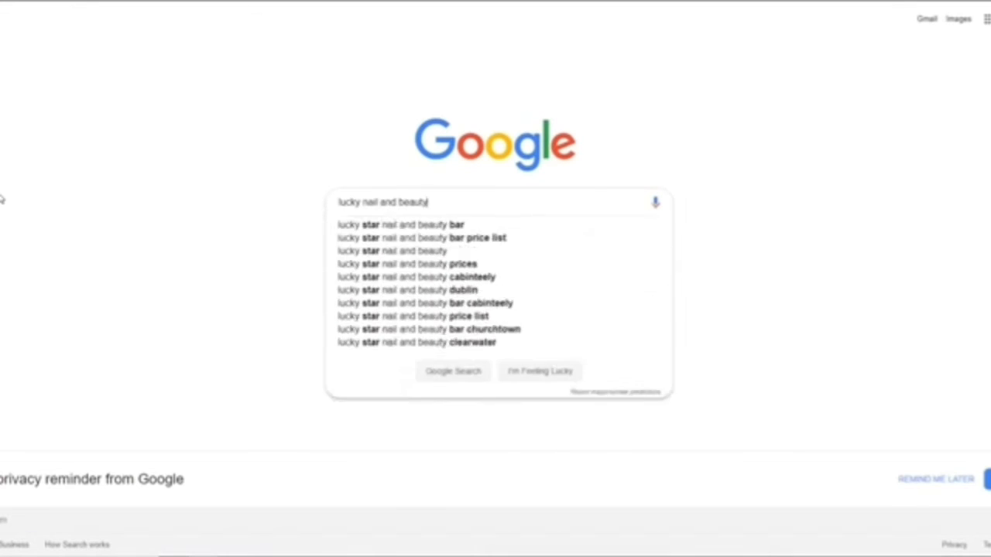
key("Return")
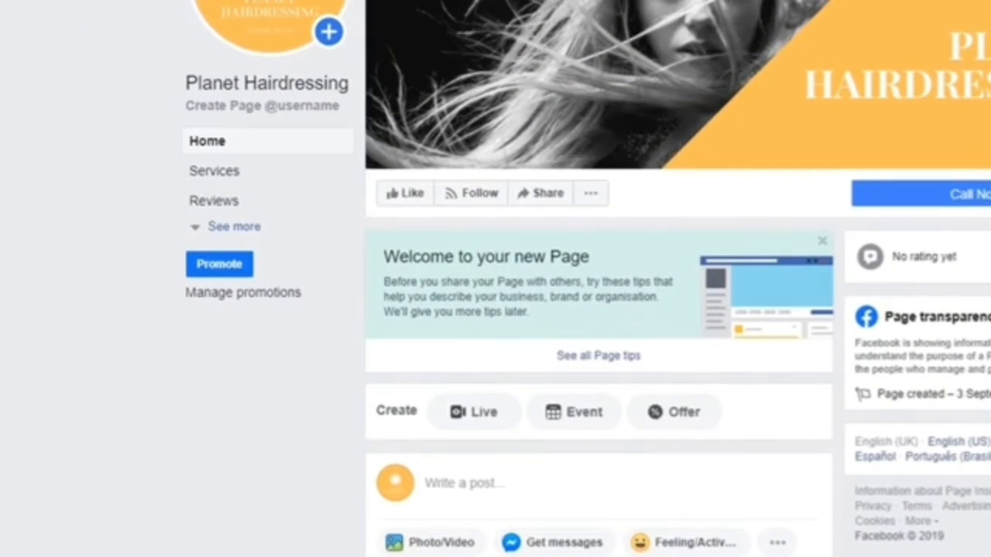
left_click(247, 226)
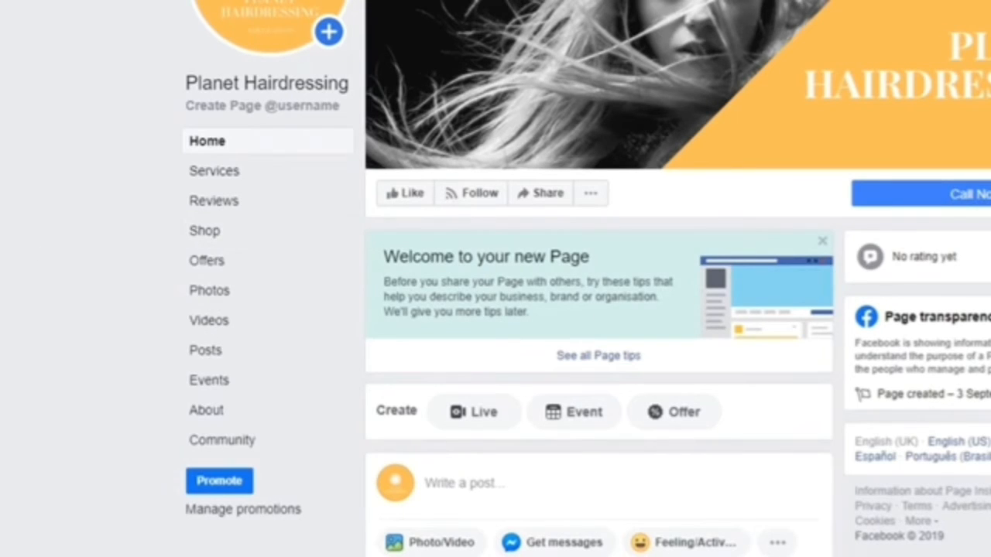
left_click(206, 414)
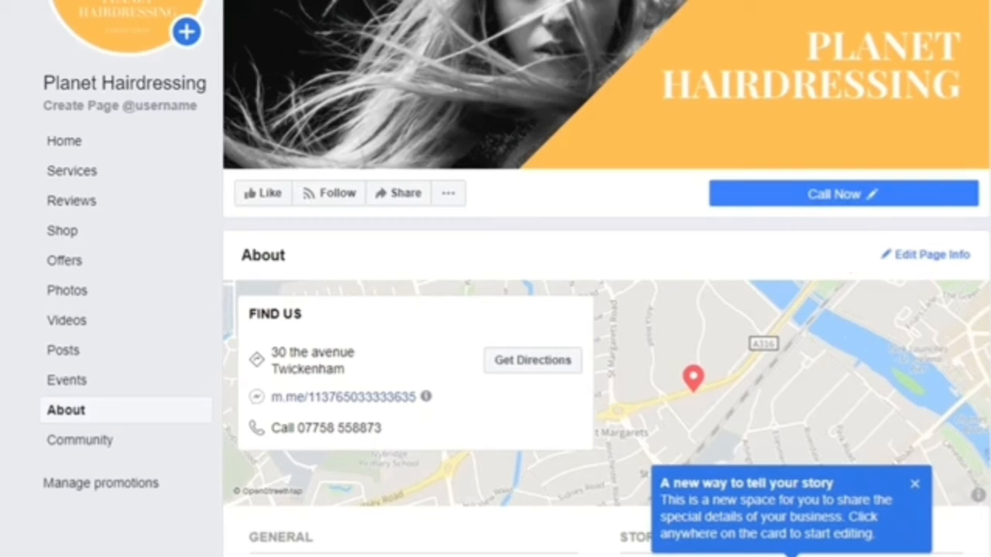
left_click(928, 261)
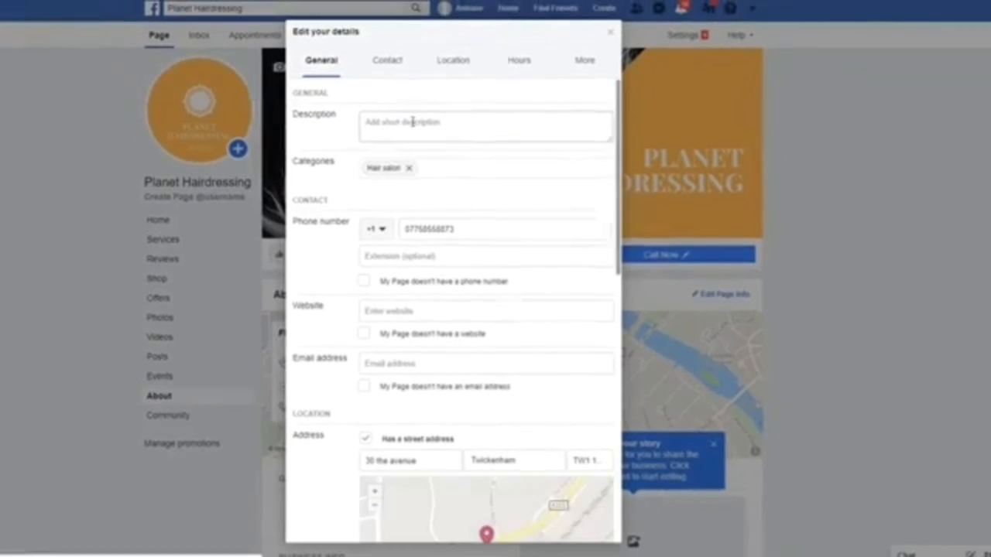
left_click(411, 123)
type("enter a short description here")
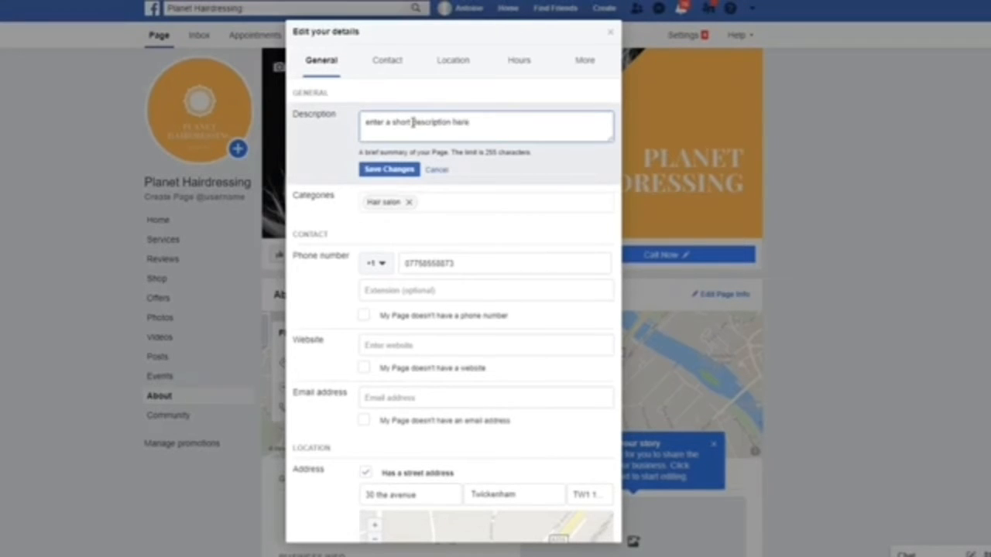
left_click(391, 346)
type("https://planethairdressing.com")
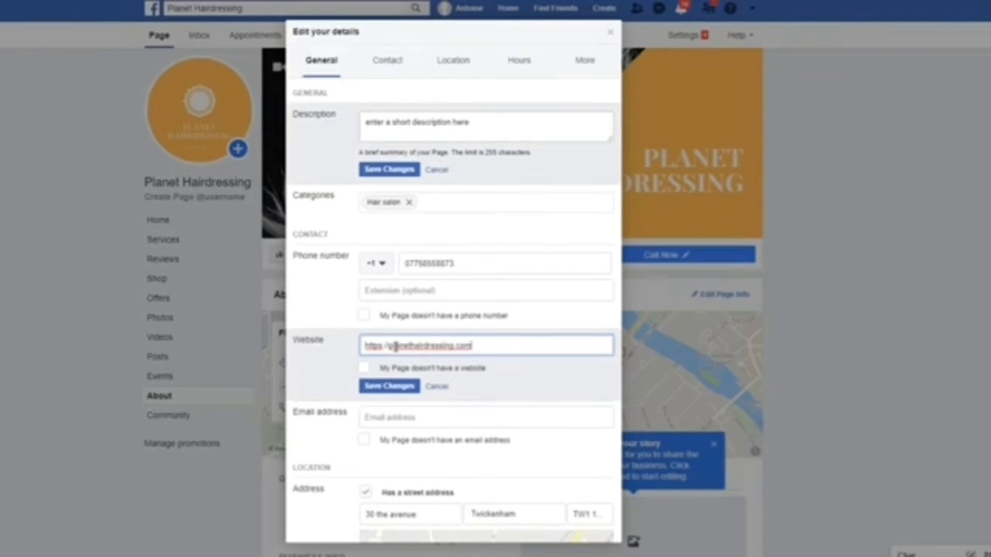
Step: Set opening hours of 09:00–17:00 for Monday through Thursday
scroll(395, 347, "down", 2)
scroll(396, 347, "down", 5)
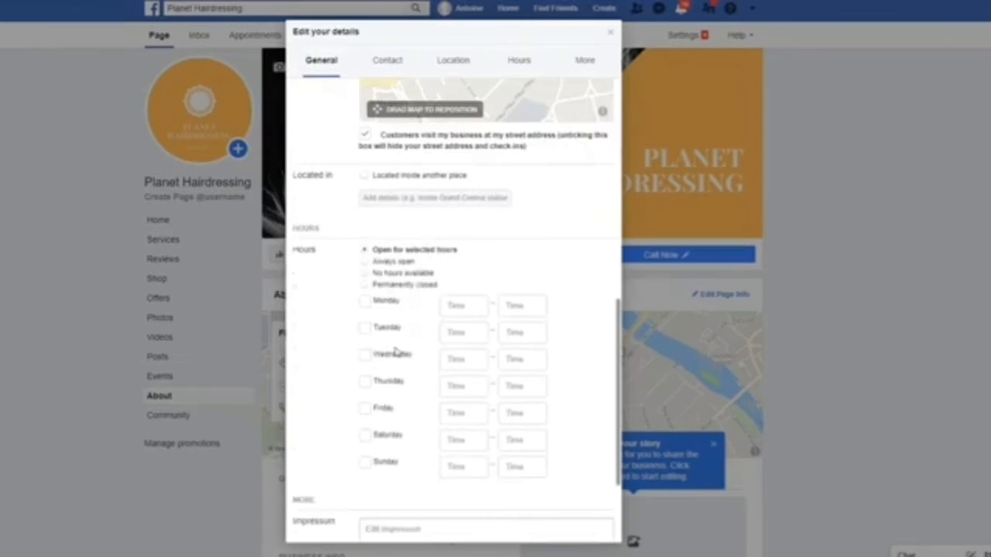
left_click(460, 309)
left_click(464, 334)
left_click(467, 359)
left_click(470, 387)
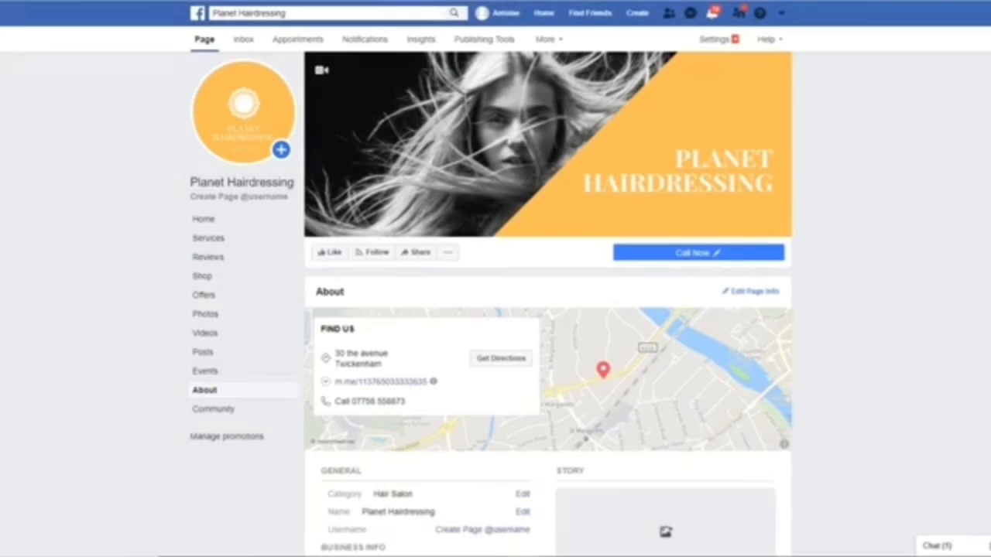
Step: Publish a story titled 'Planet Hairdressing story' with an uploaded cover photo
scroll(960, 183, "down", 2)
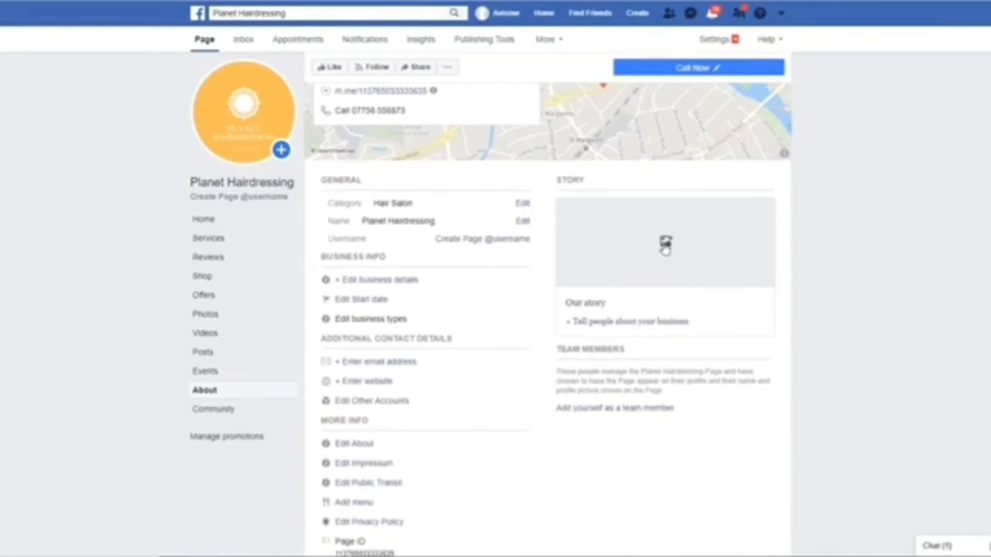
left_click(670, 255)
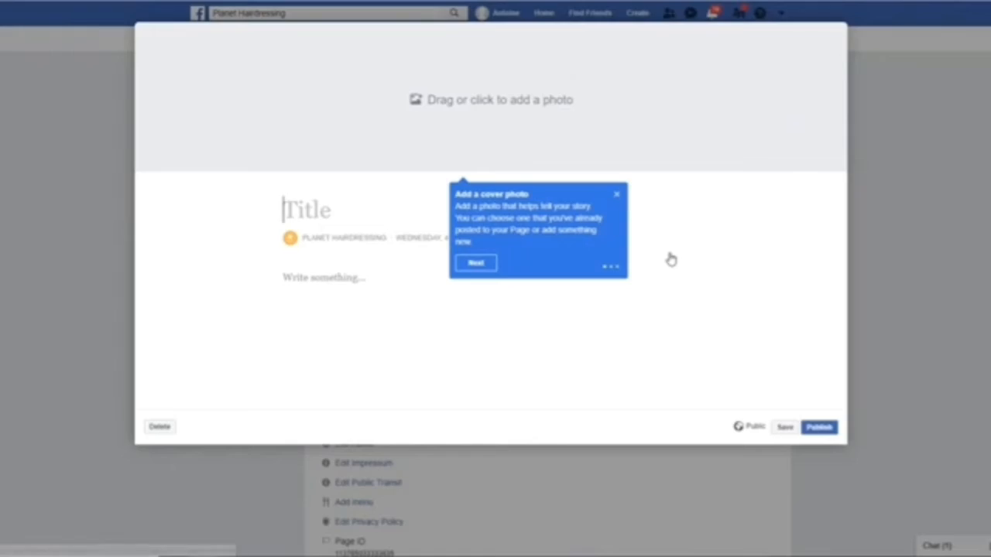
type("Planet Hairdres")
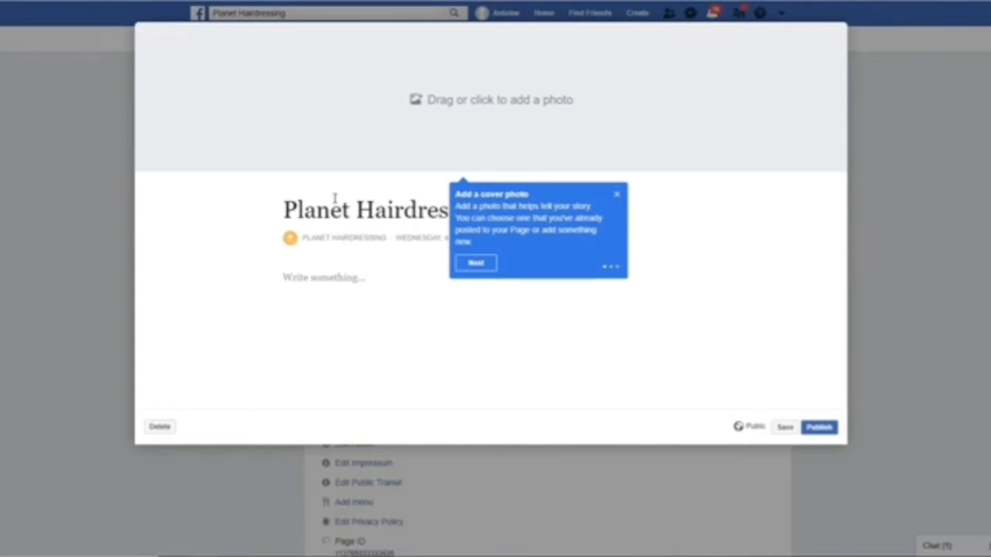
type("sing story")
left_click(475, 263)
left_click(493, 109)
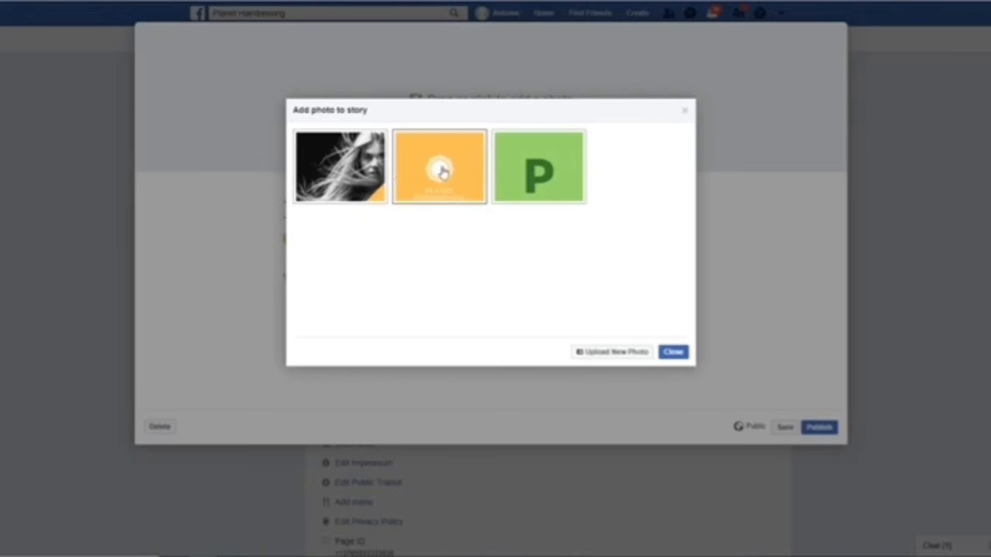
left_click(611, 352)
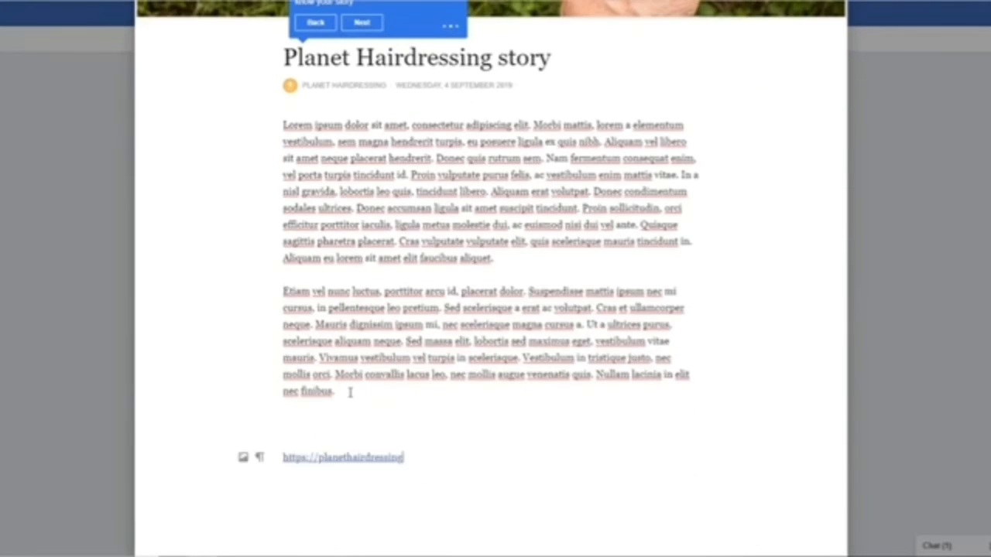
scroll(349, 391, "down", 3)
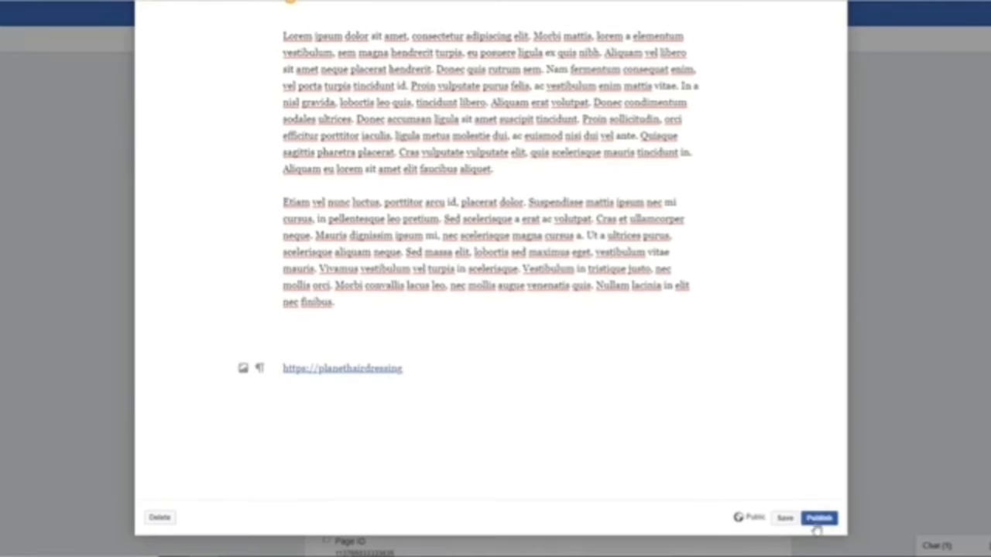
left_click(819, 518)
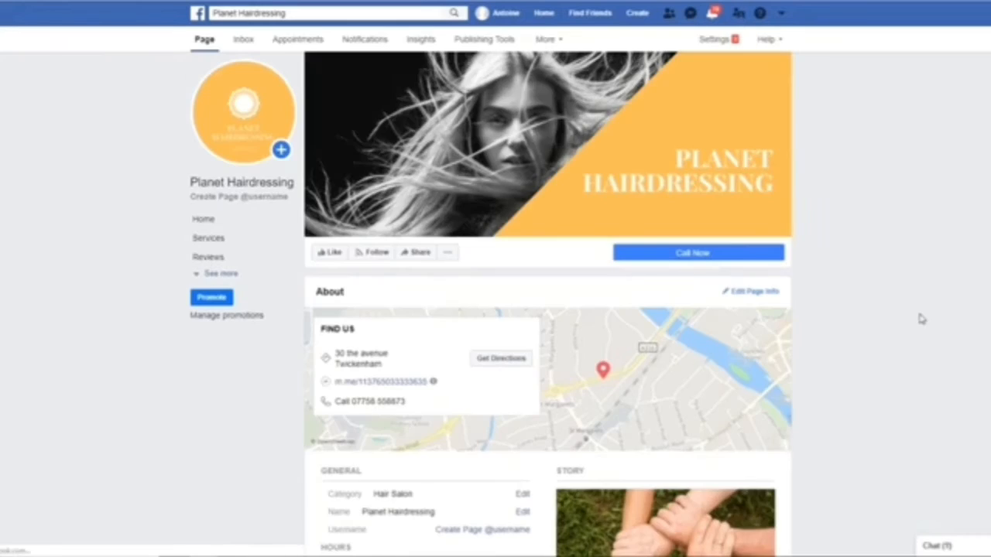
scroll(921, 319, "down", 5)
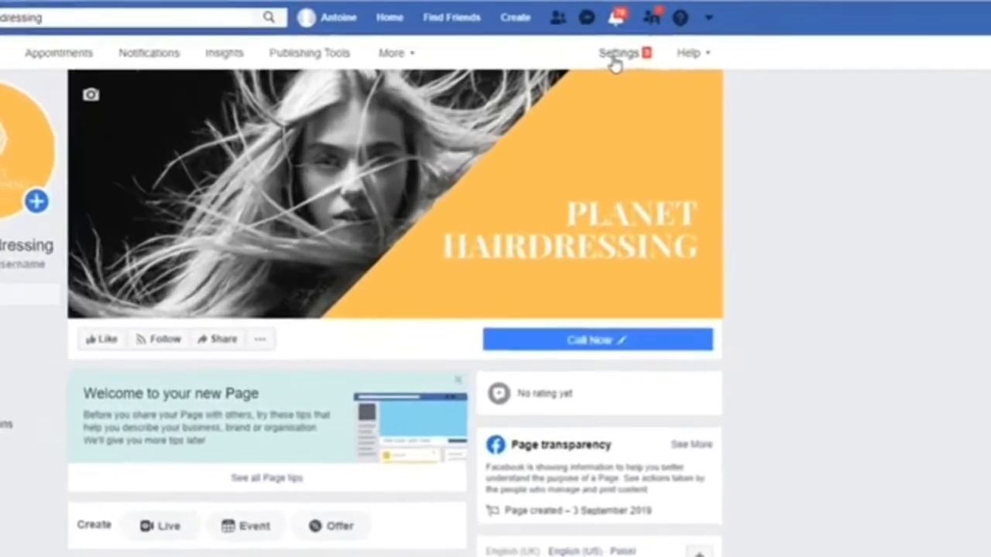
Step: Switch on Show a Messenger greeting under Response Assistant in the Messaging settings
left_click(710, 38)
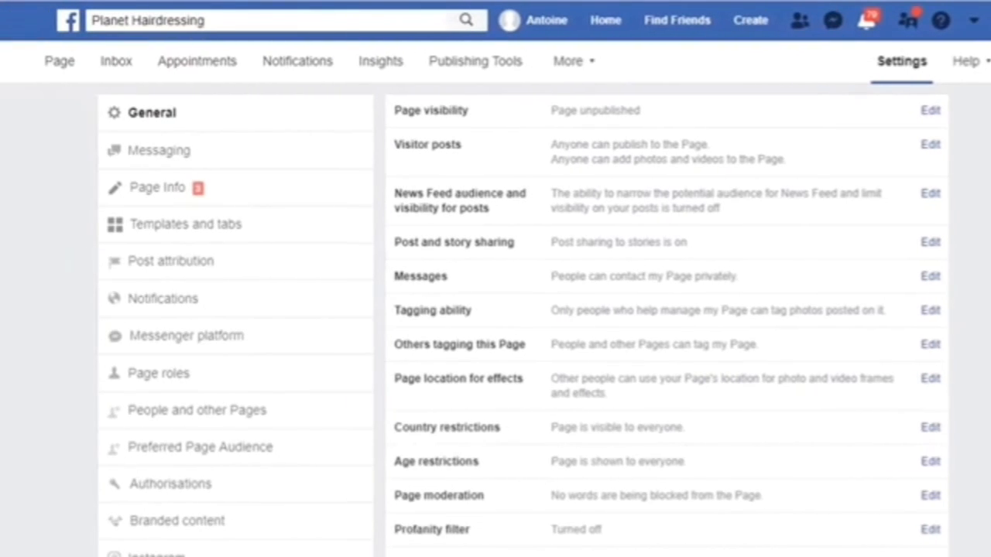
left_click(164, 159)
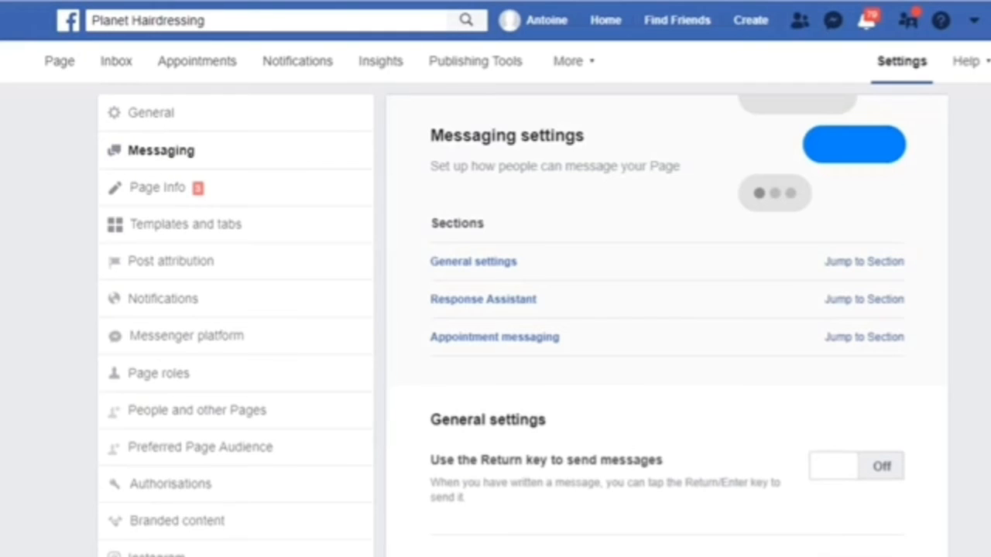
left_click(863, 307)
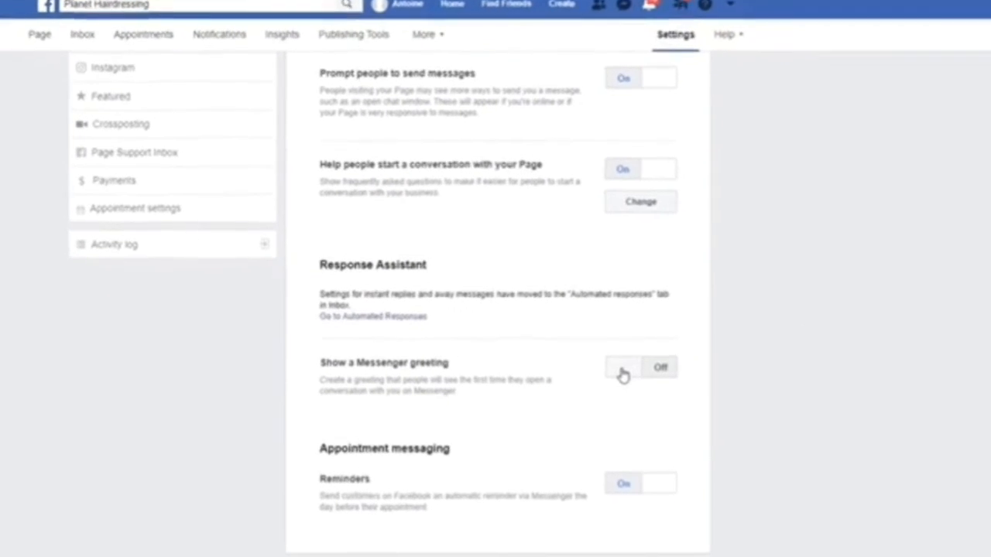
left_click(624, 374)
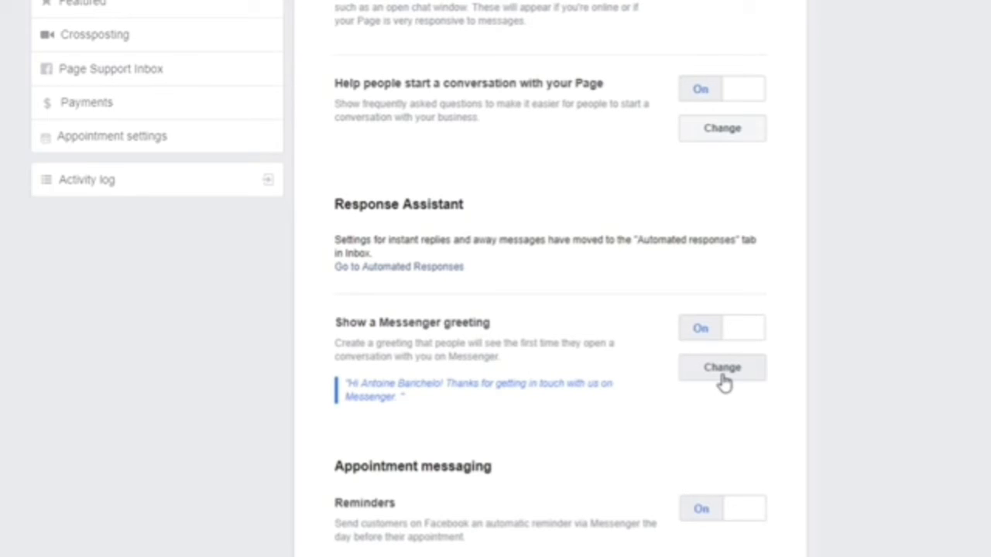
Step: Extend the greeting with a sentence inviting people's questions
left_click(722, 369)
scroll(851, 314, "down", 3)
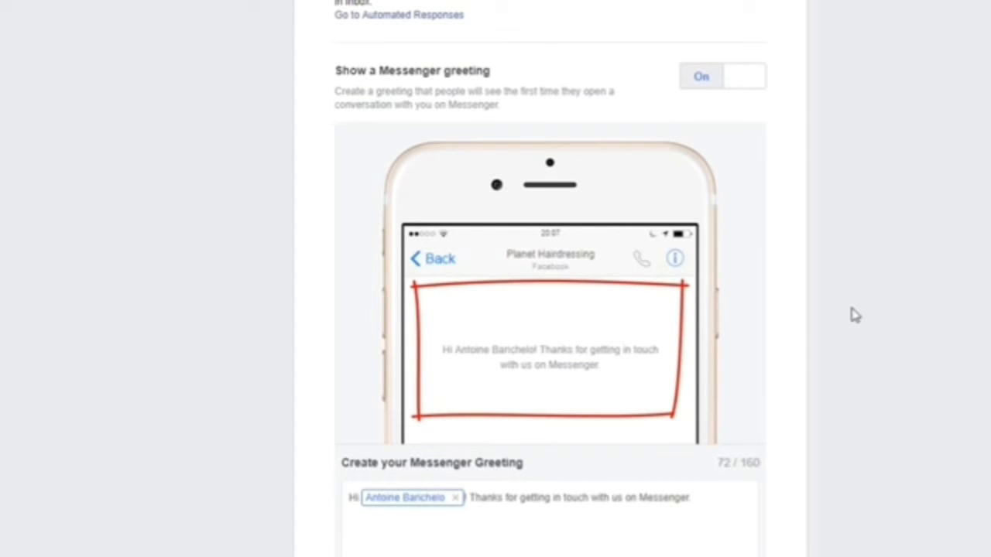
left_click(699, 497)
type("Tell us if you have any qua")
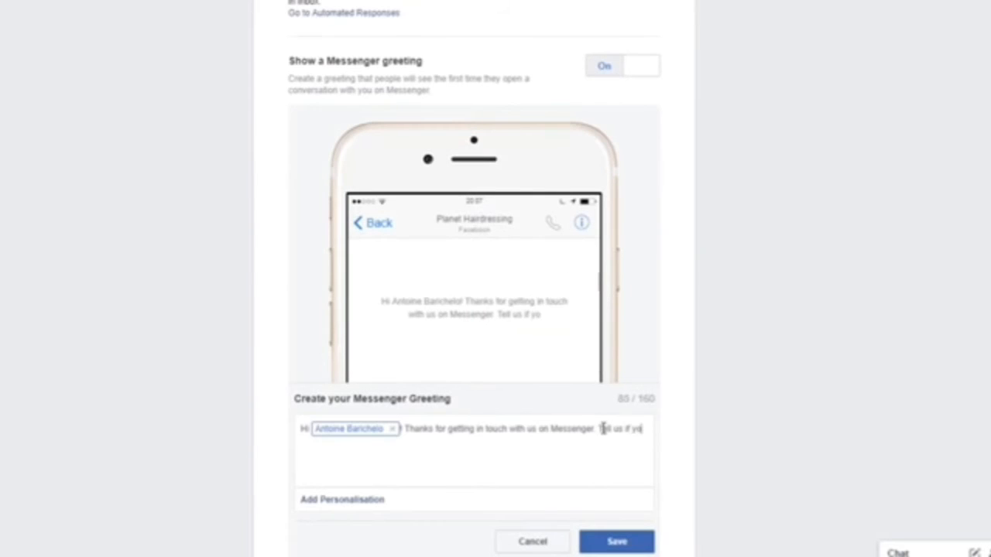
type("stions")
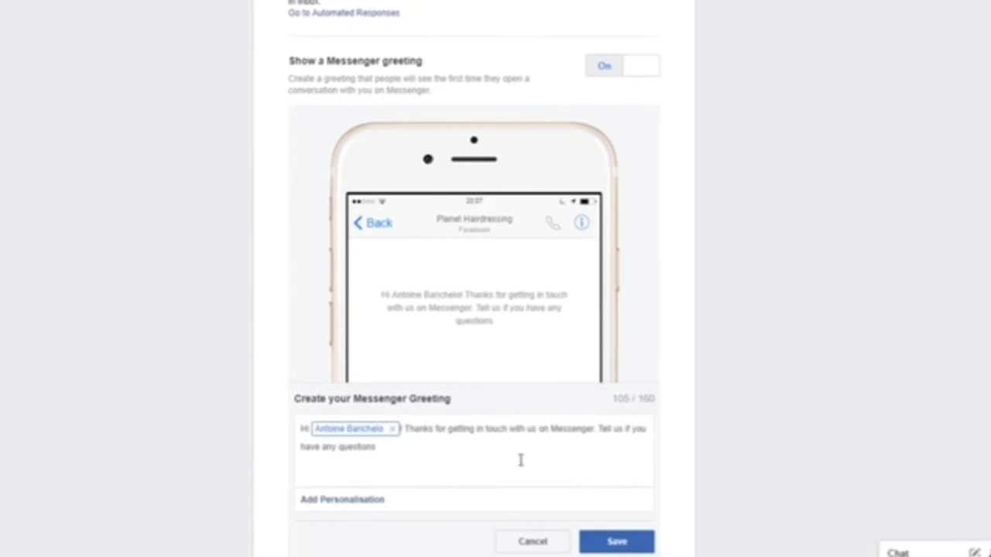
Step: Replace the recipient's full name with their first name after 'Hi' and save the greeting
left_click(392, 429)
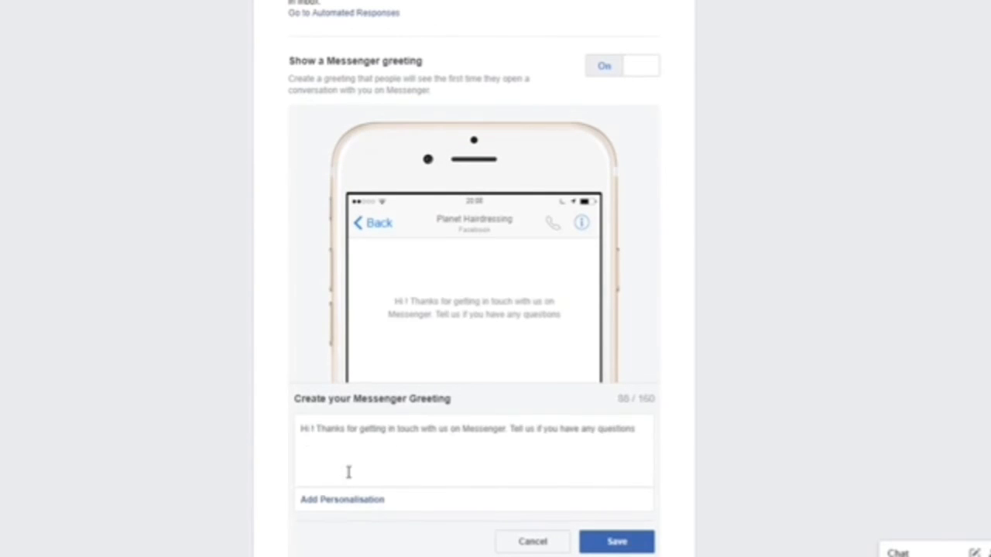
left_click(346, 503)
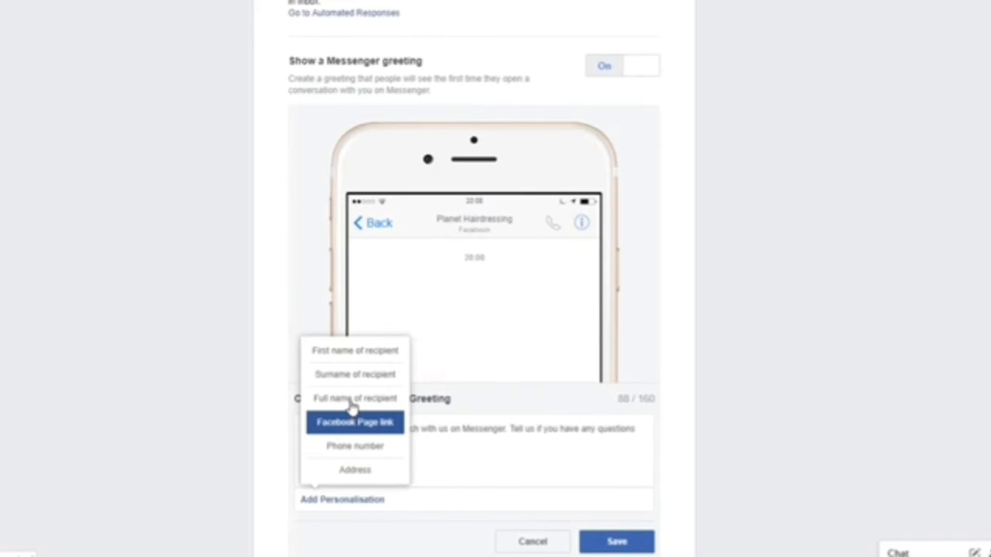
left_click(354, 352)
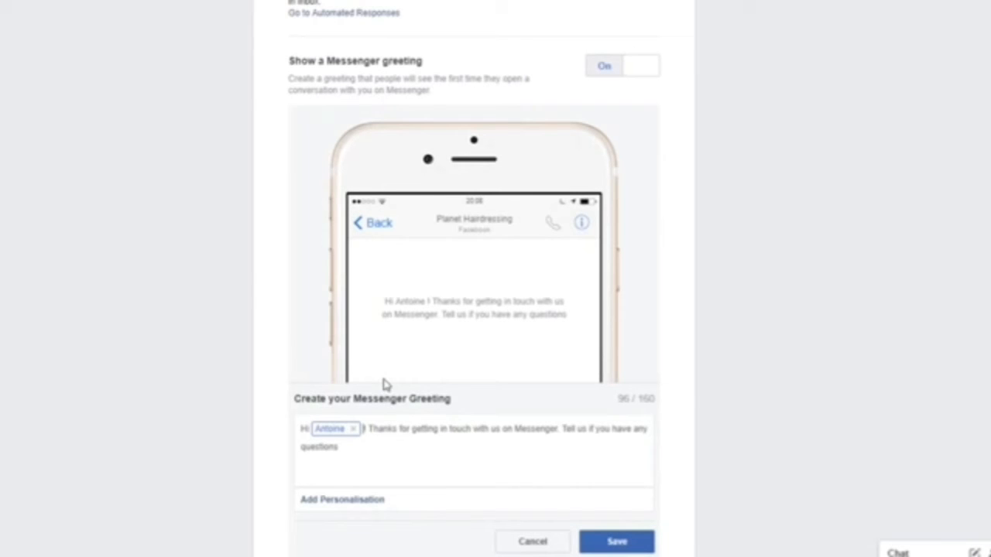
left_click(616, 541)
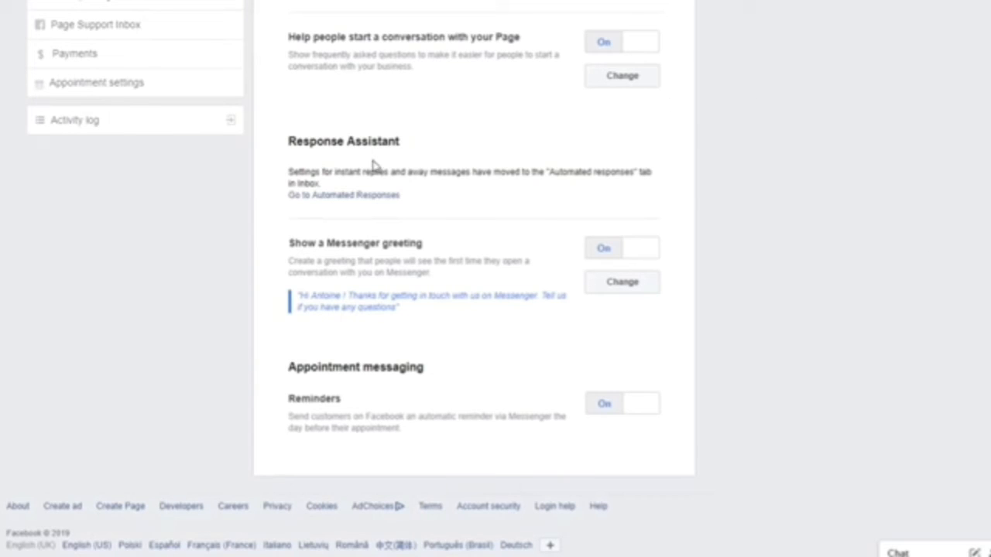
Step: Switch on the instant reply in Automated Responses
left_click(353, 198)
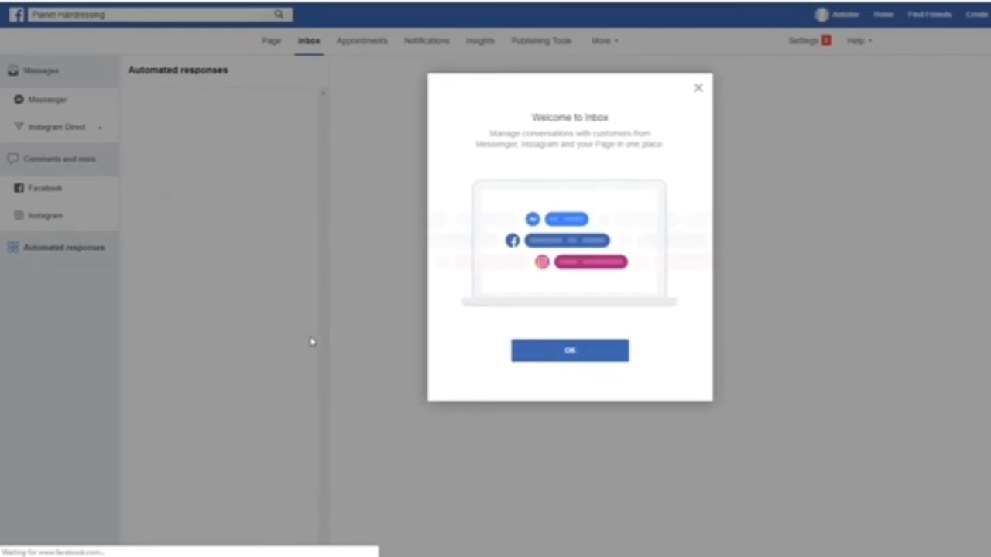
left_click(555, 353)
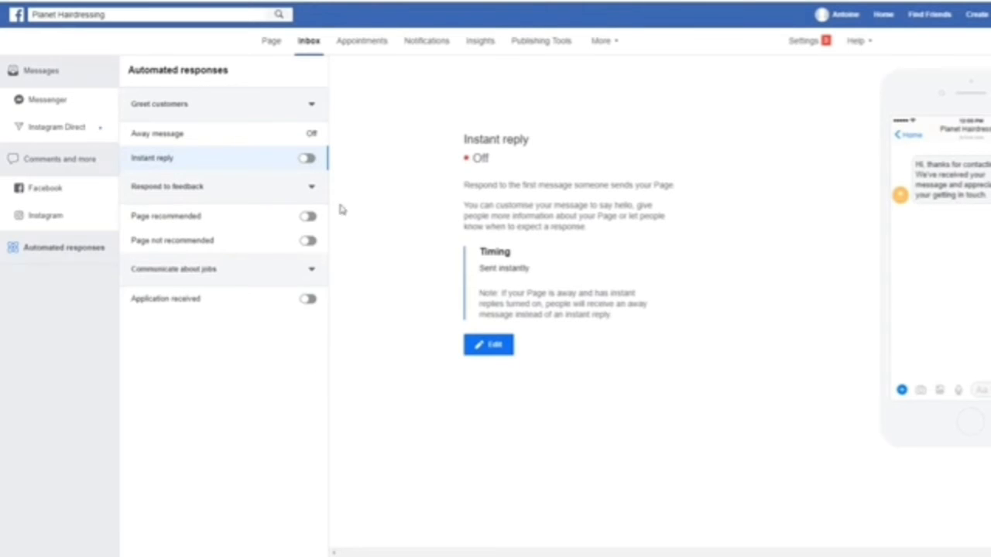
left_click(317, 162)
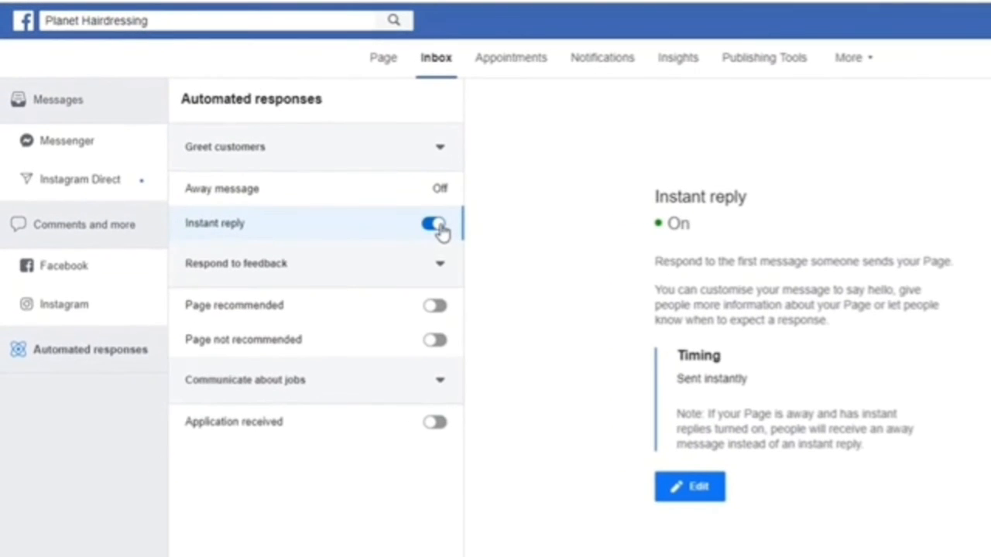
Step: Add 'We are currently unavailable but we'll get back to you as soon as we can.' and the recipient's first name to the instant reply, and save
left_click(678, 496)
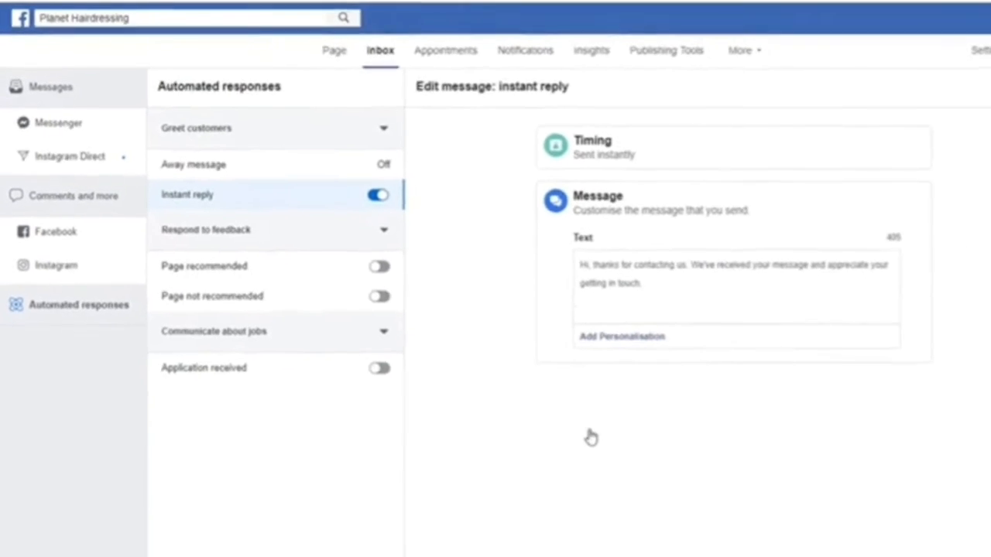
left_click(596, 262)
type("We are currently unavailable bu")
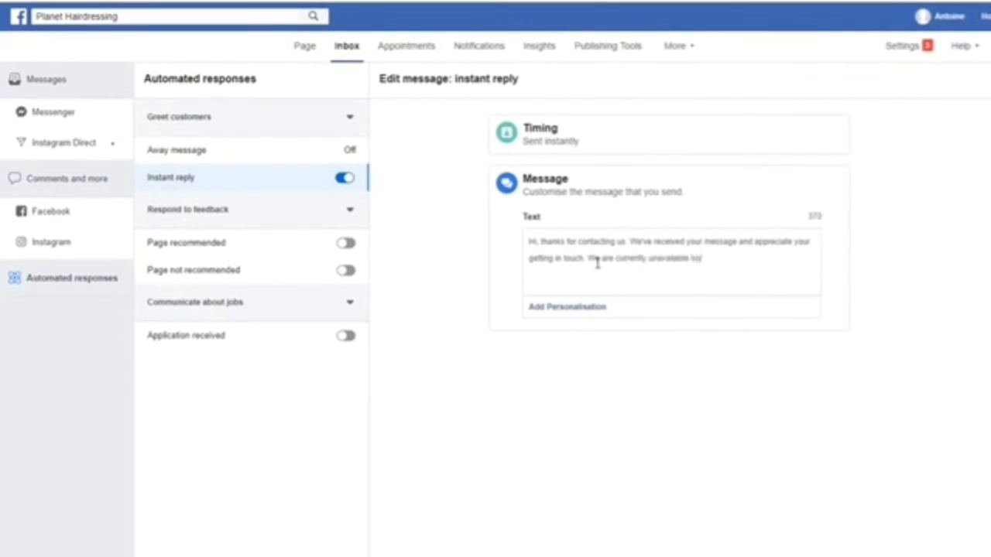
type("t we'll get back to you as soon as we can.")
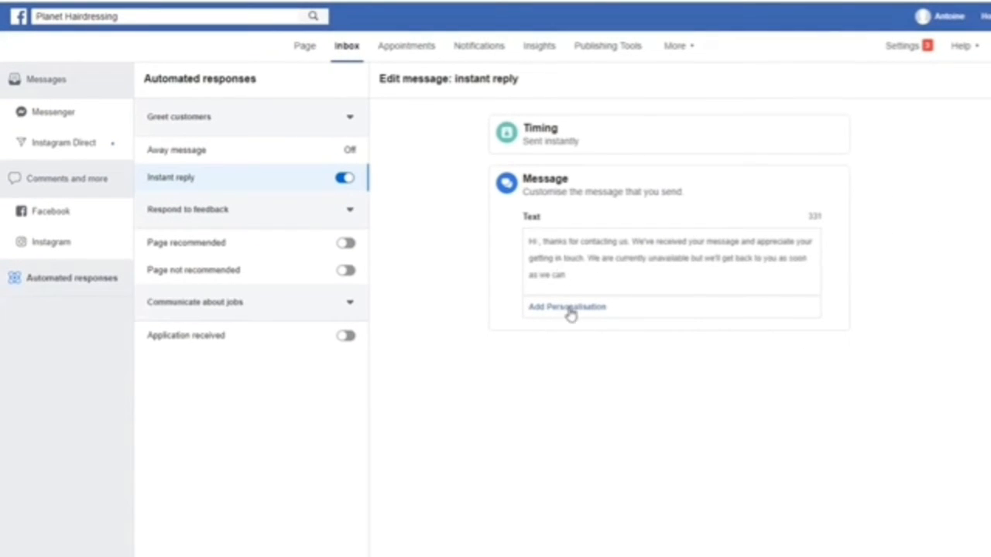
left_click(569, 308)
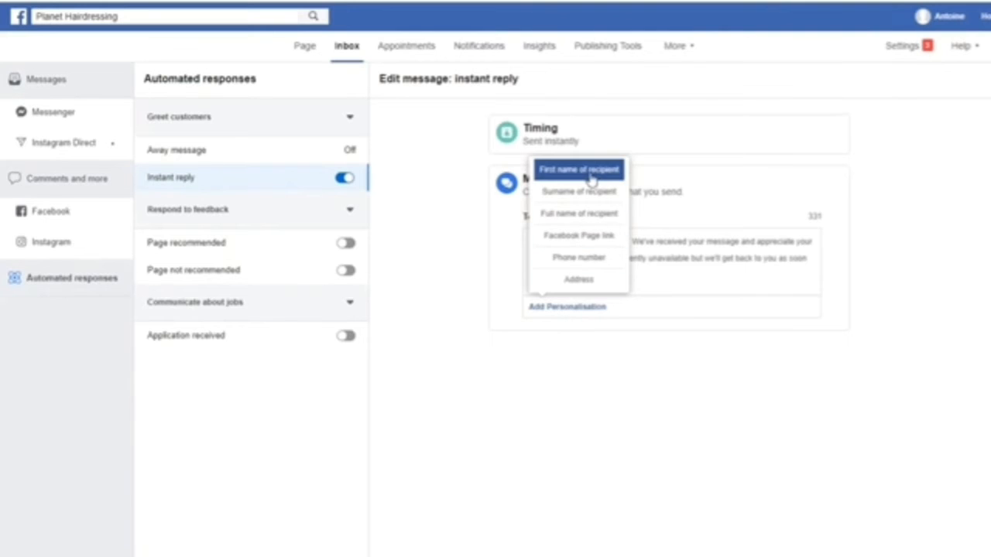
left_click(590, 170)
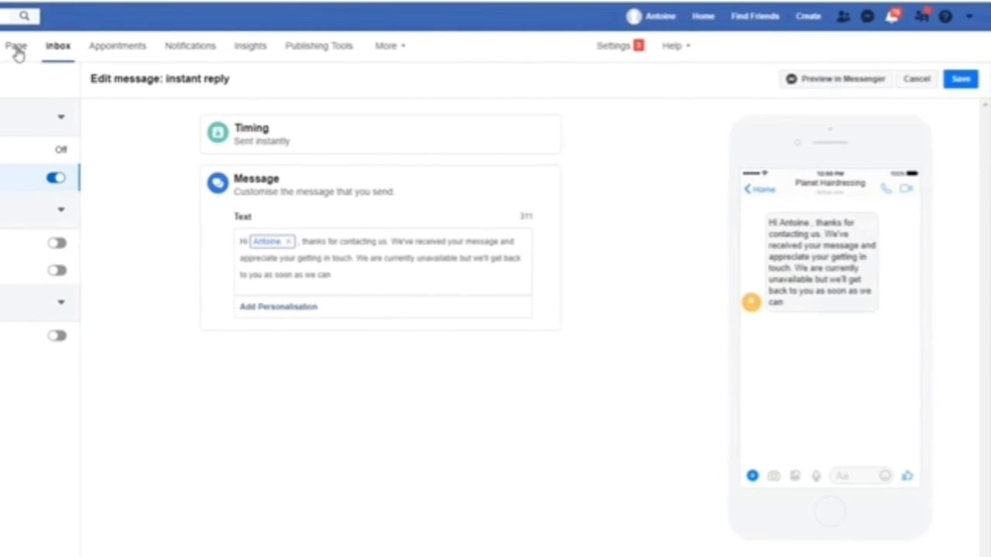
left_click(959, 79)
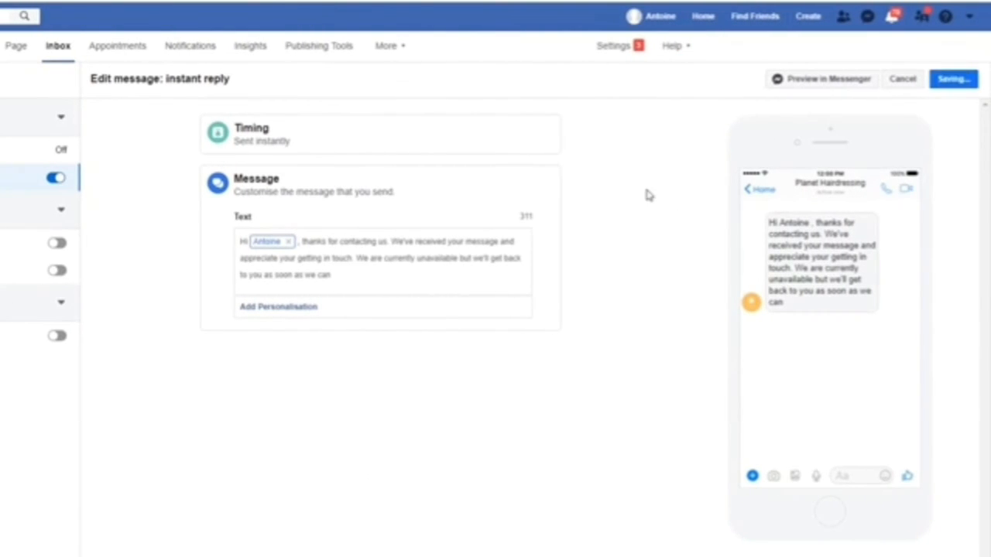
left_click(13, 50)
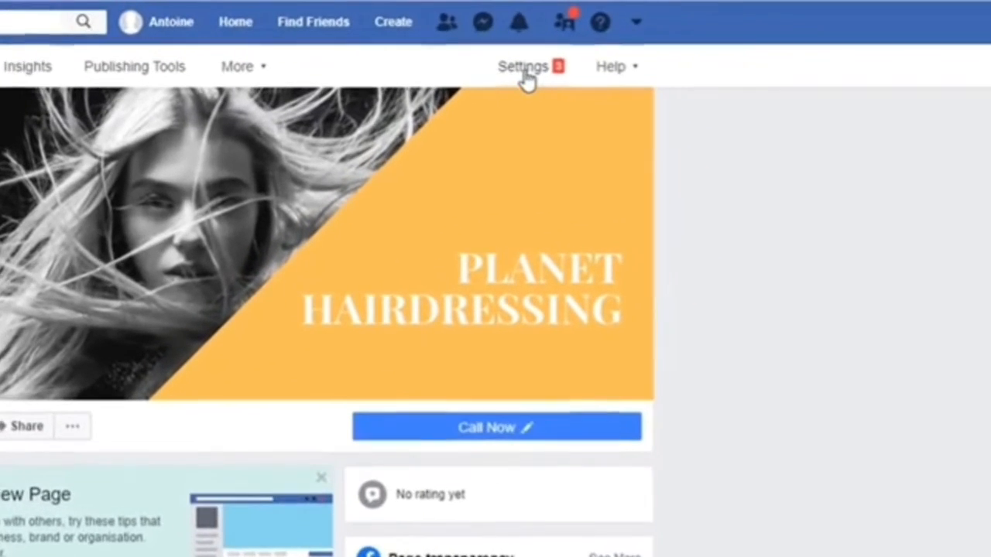
Step: In Templates and tabs, drag the Offers tab up to sit directly under Home
left_click(713, 38)
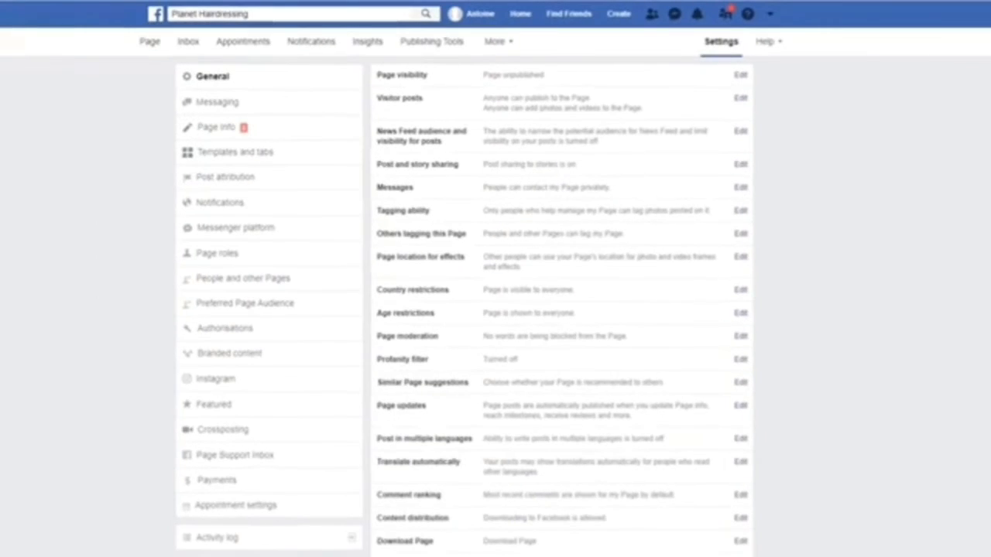
left_click(235, 158)
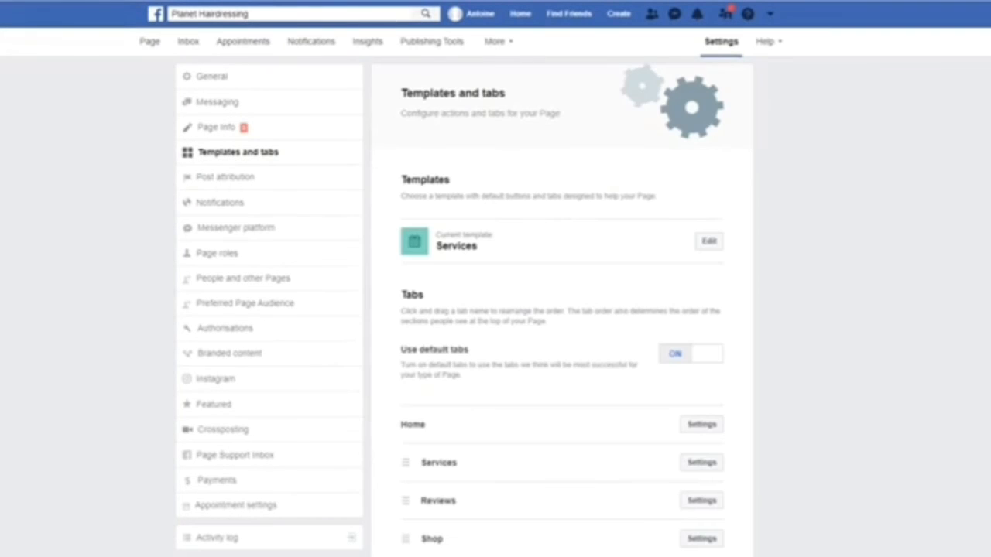
scroll(894, 288, "down", 4)
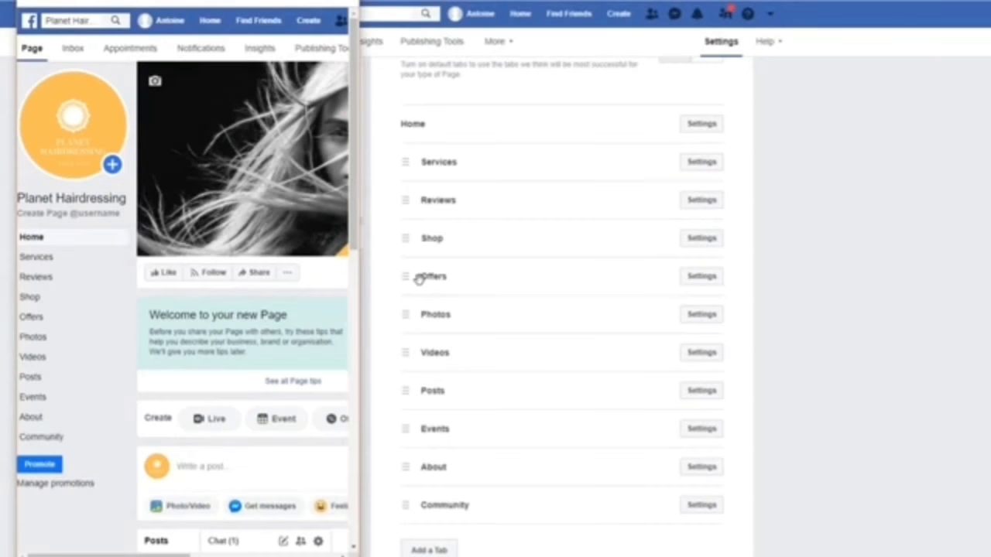
left_click_drag(418, 279, 436, 162)
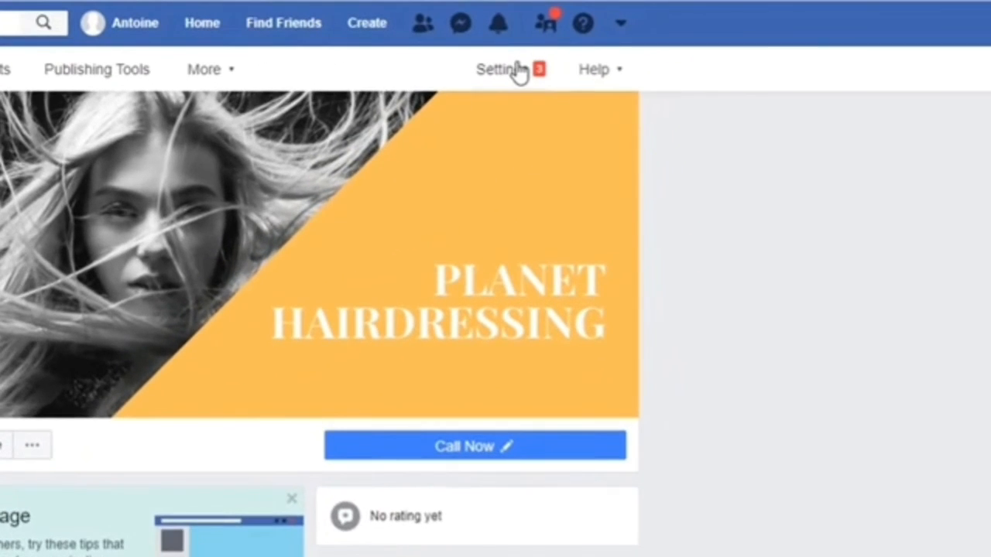
Step: Change the General Page visibility setting to 'Page published' and save the change
left_click(714, 39)
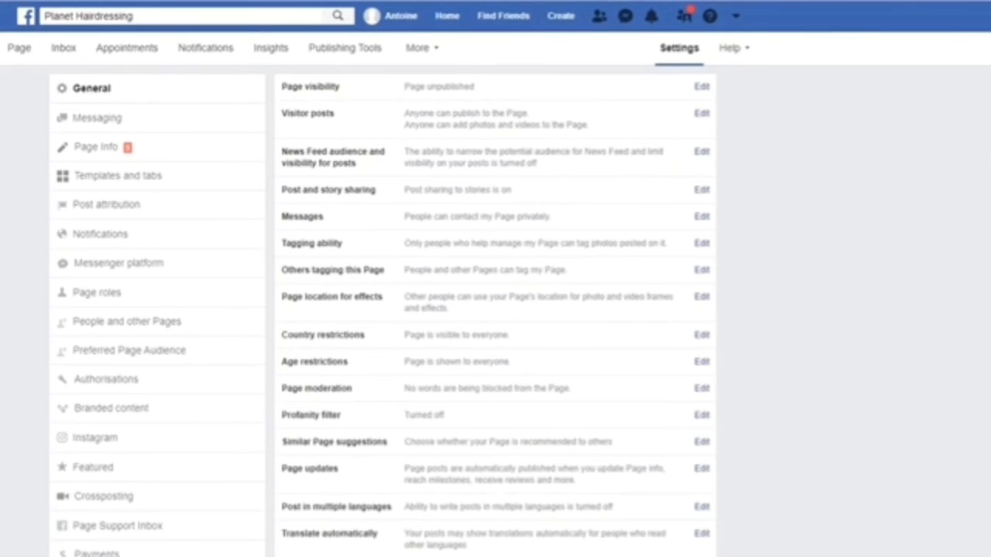
left_click(702, 86)
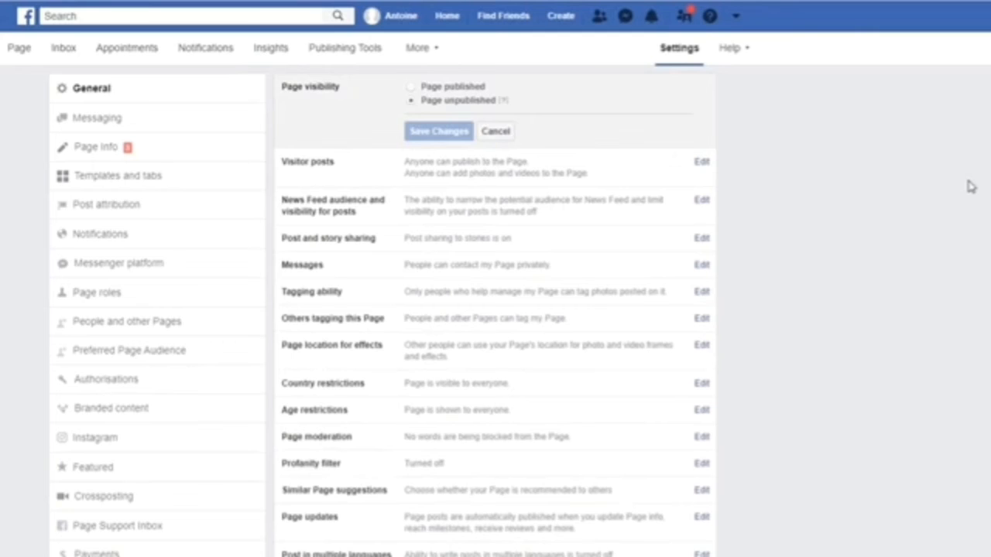
left_click(411, 87)
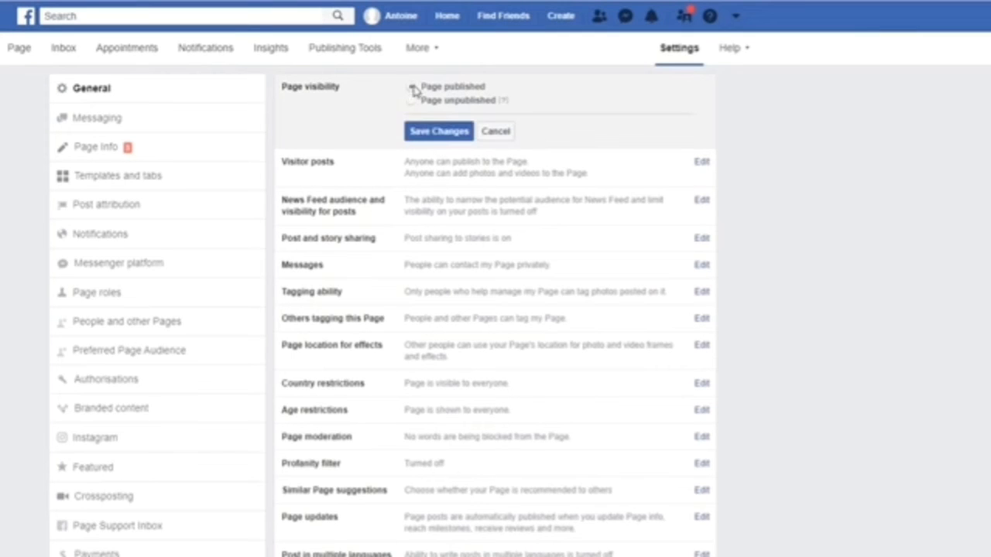
left_click(439, 132)
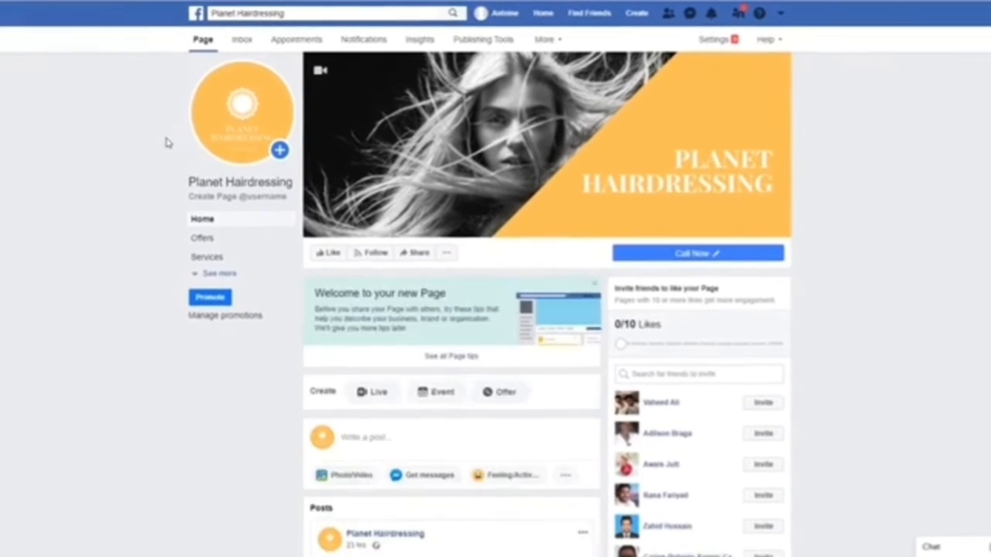
scroll(165, 142, "down", 4)
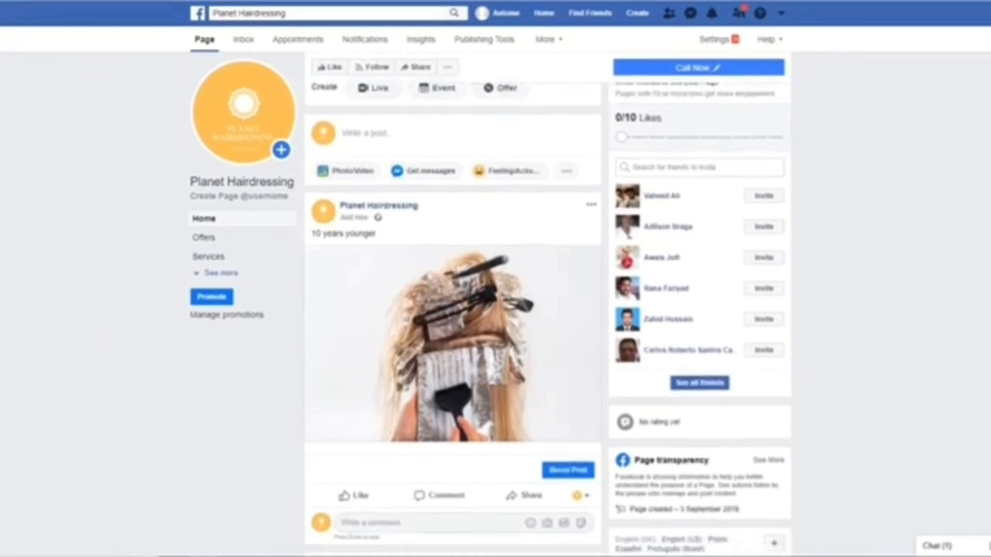
scroll(548, 304, "down", 4)
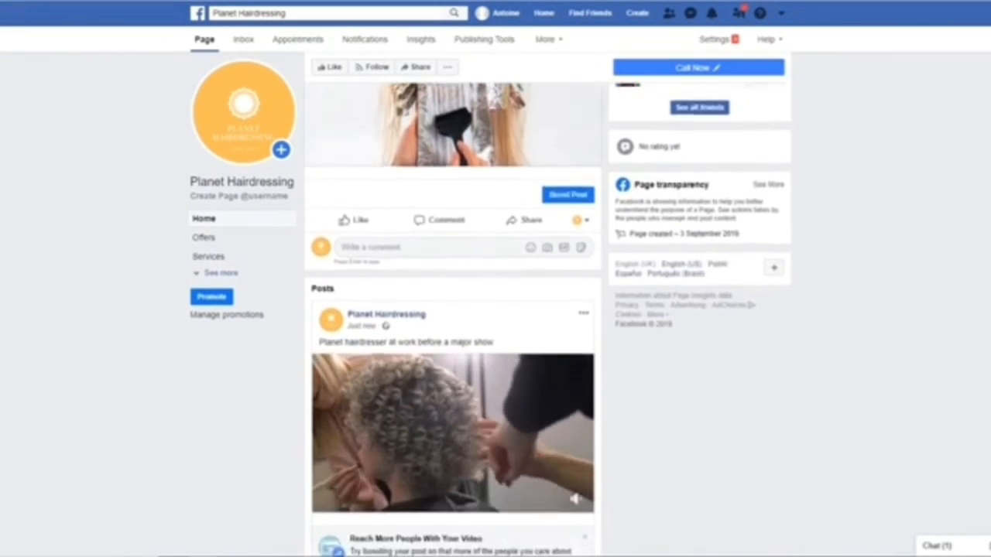
scroll(452, 309, "down", 3)
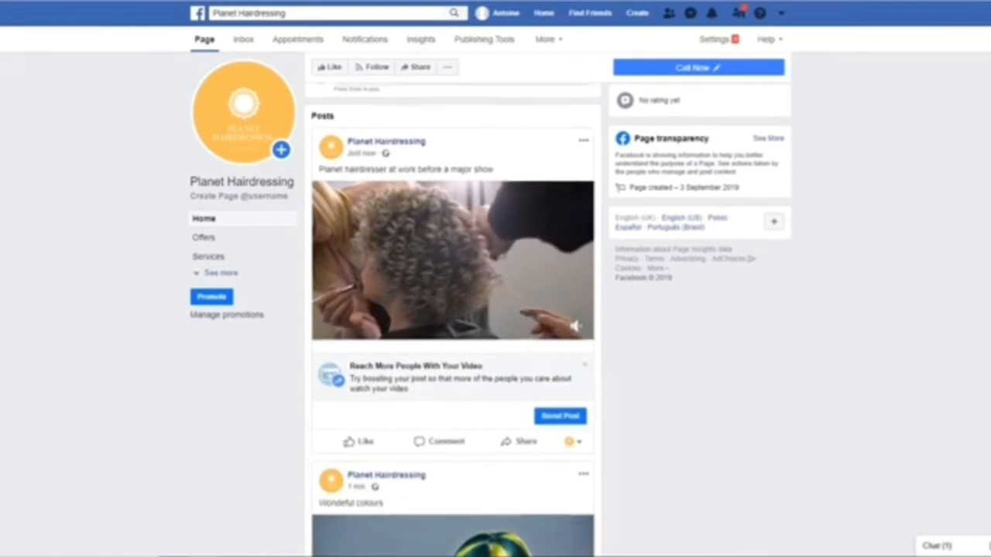
scroll(453, 310, "down", 3)
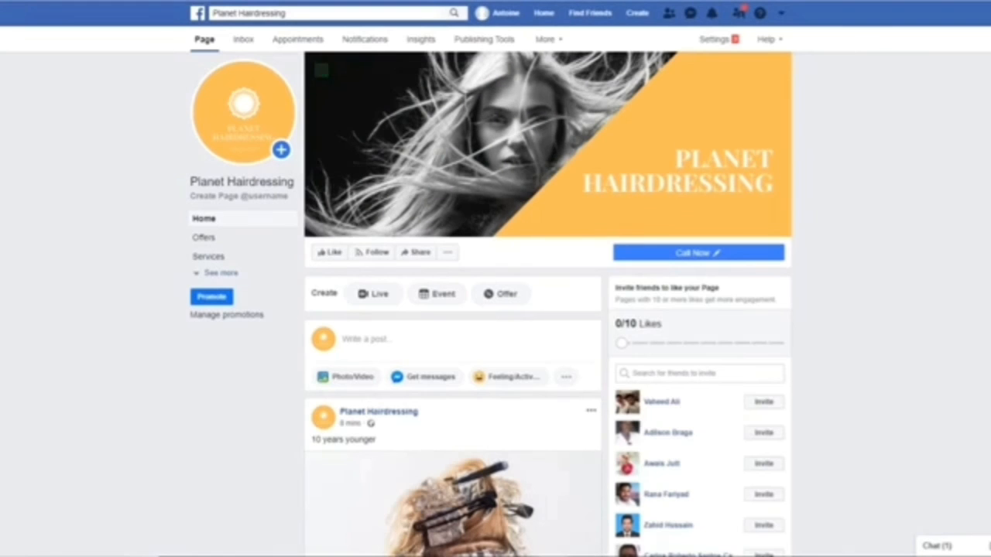
scroll(491, 303, "down", 3)
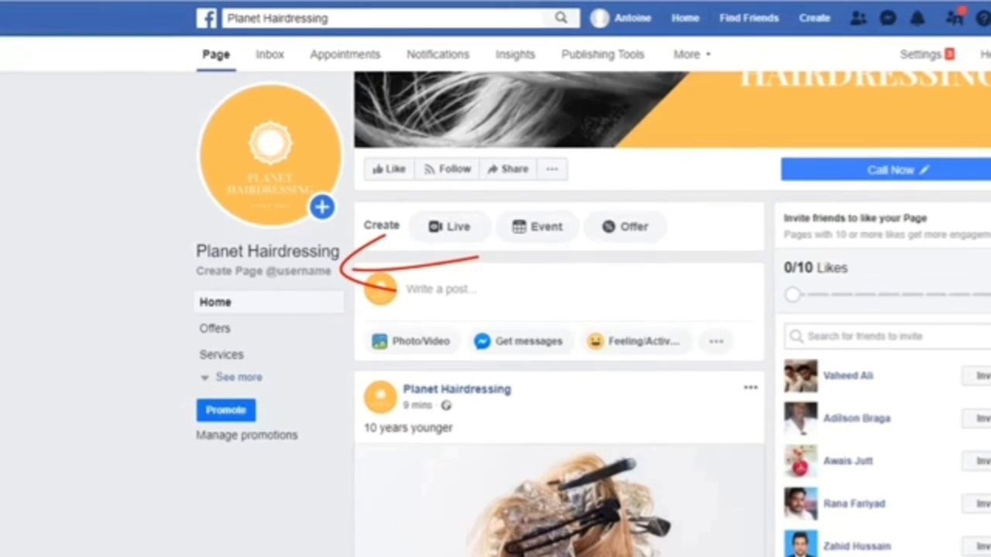
left_click(256, 272)
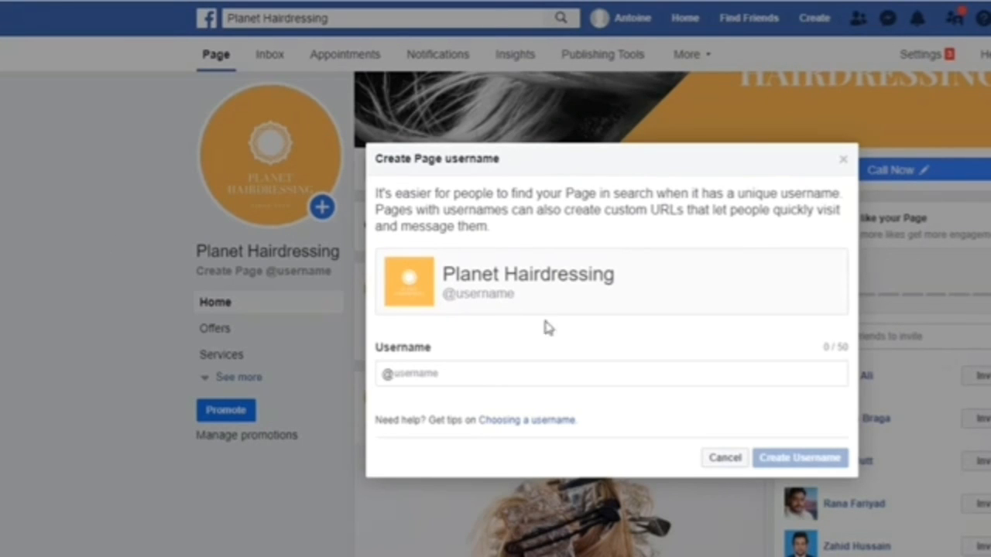
left_click(422, 374)
type("planethairdressing")
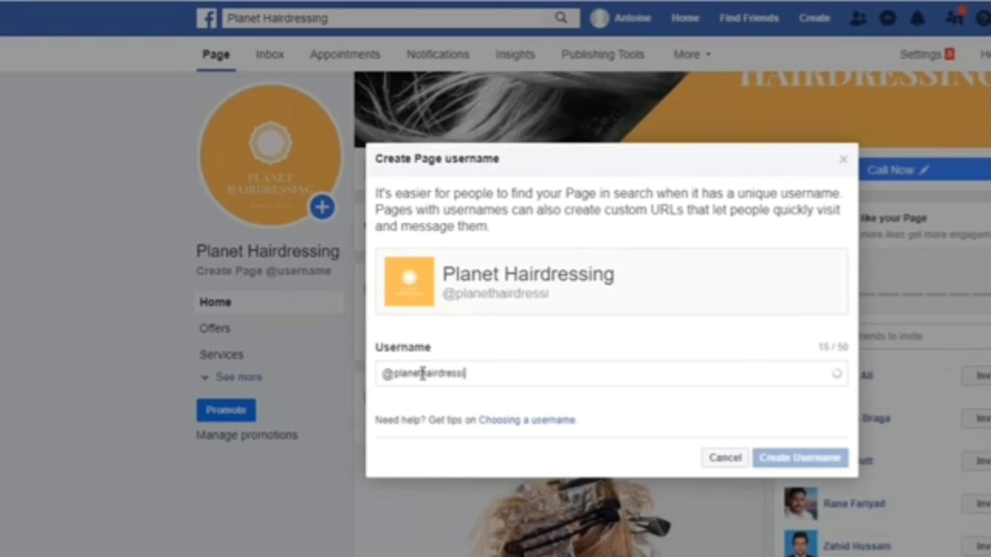